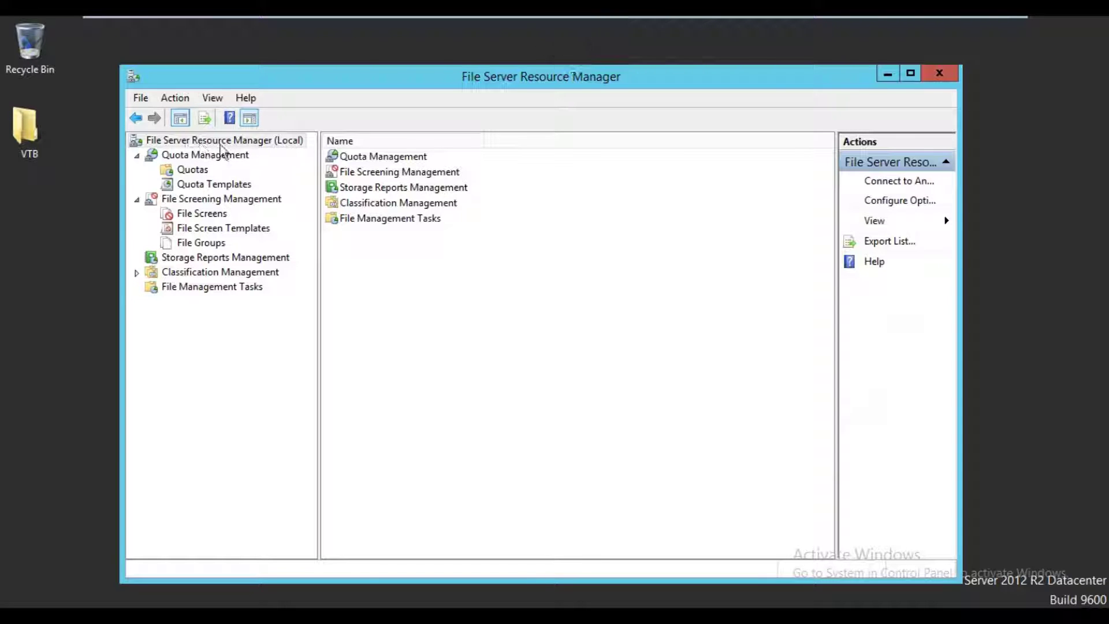
Open the properties of the existing quota on C:\DFSRoots\FileStore
left_click(190, 172)
left_click(207, 218)
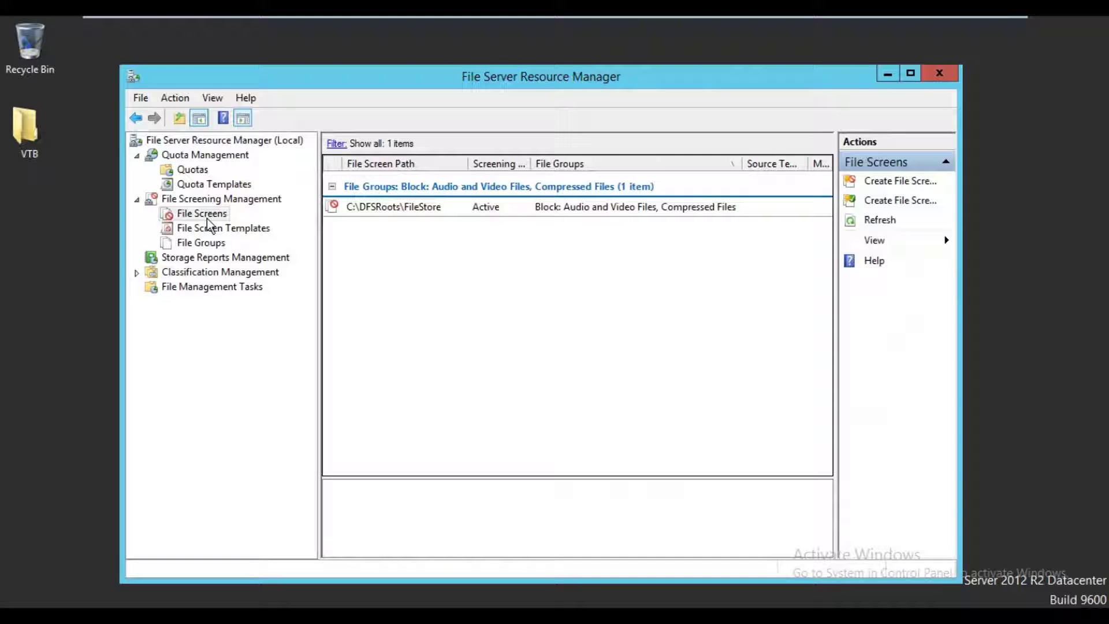
left_click(192, 170)
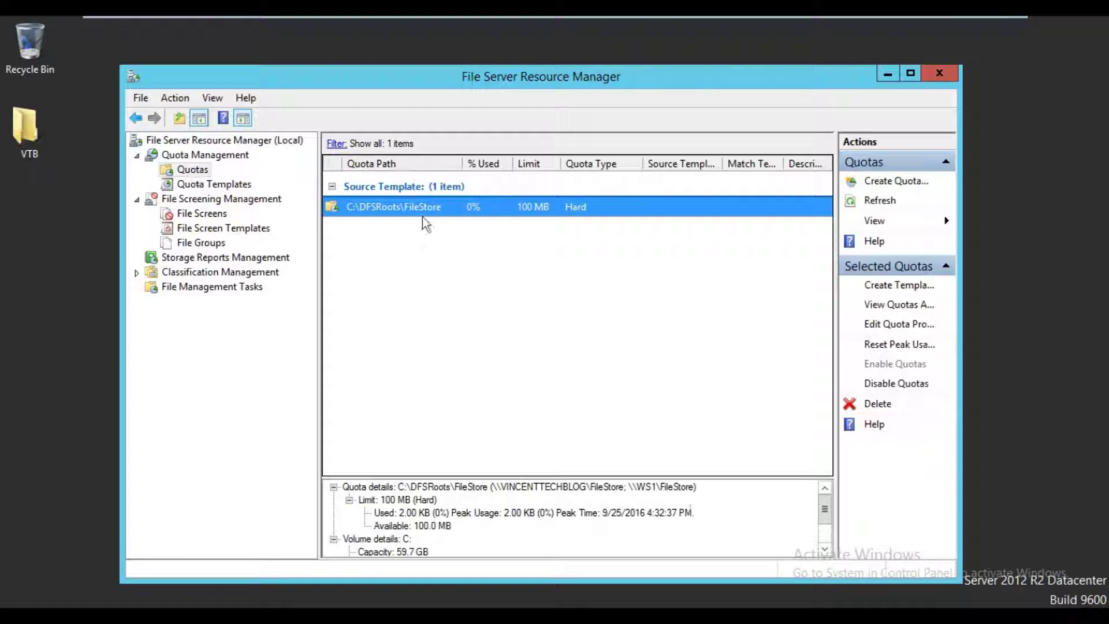
left_click(418, 249)
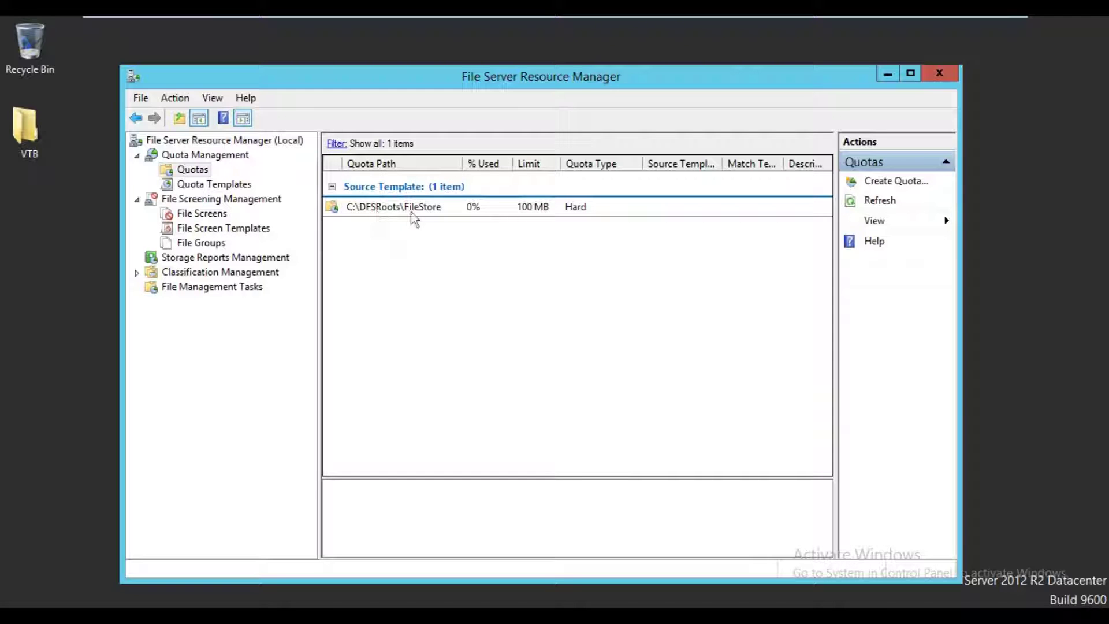
double_click(472, 215)
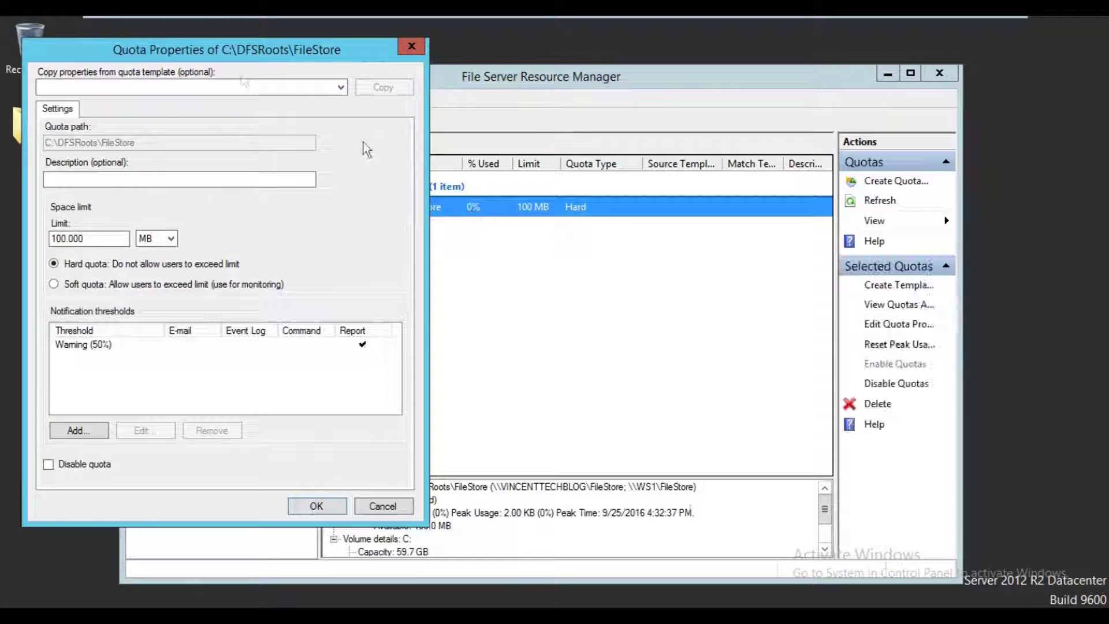
left_click_drag(244, 57, 494, 67)
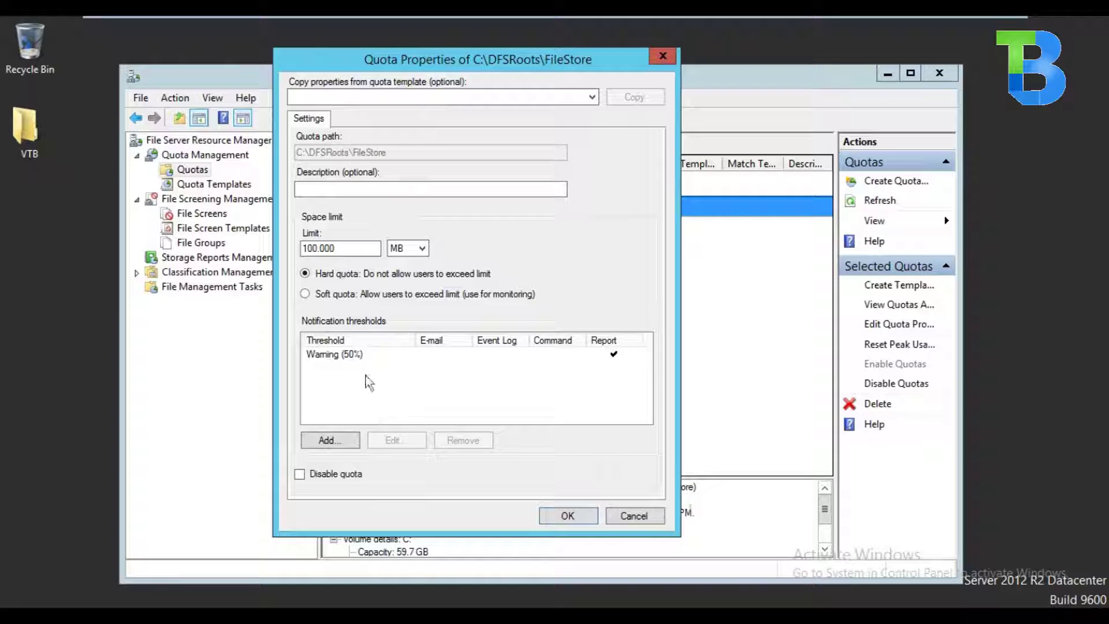
Open the report settings of the quota's 50% warning threshold
left_click(339, 362)
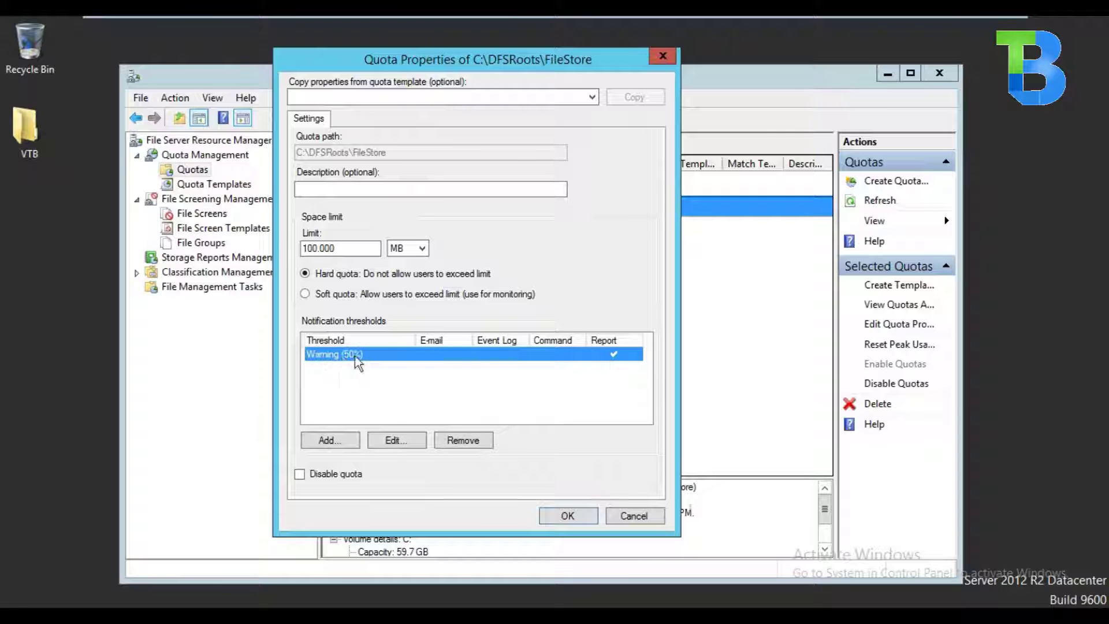
left_click(395, 440)
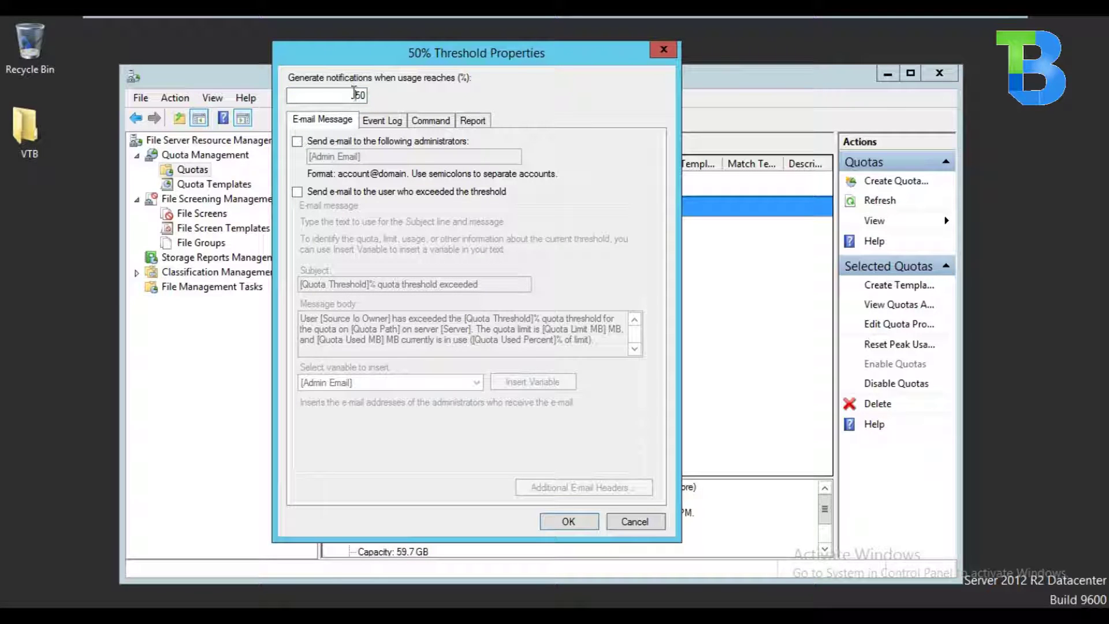
double_click(354, 93)
left_click(477, 123)
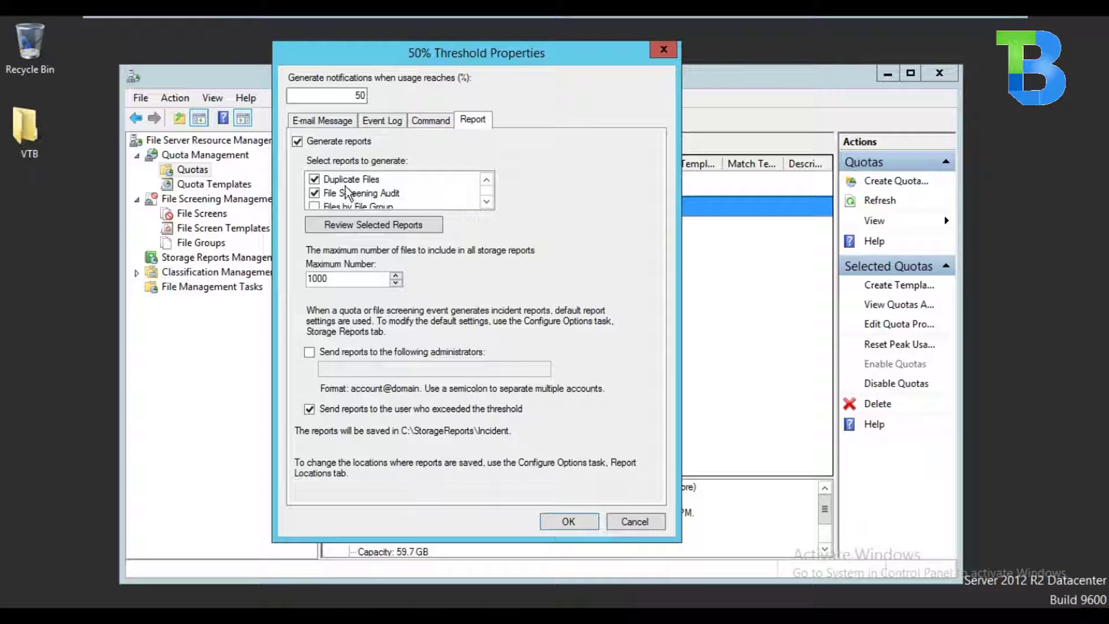
Review which reports the 50% threshold generates, and close the threshold and quota properties
left_click(486, 202)
left_click(486, 201)
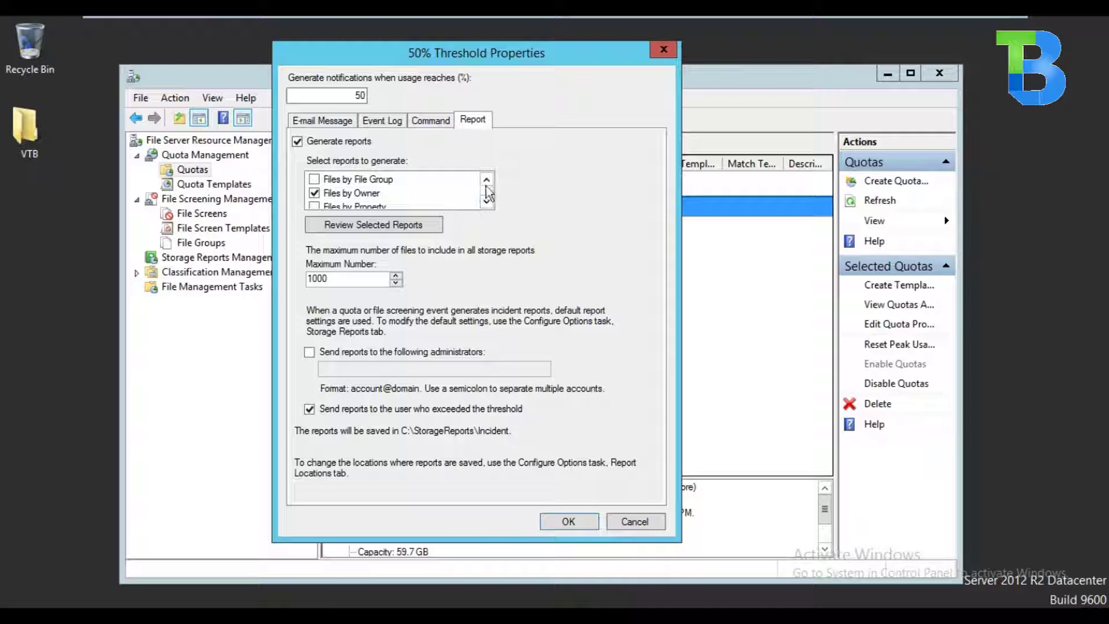
left_click(486, 201)
left_click(486, 201)
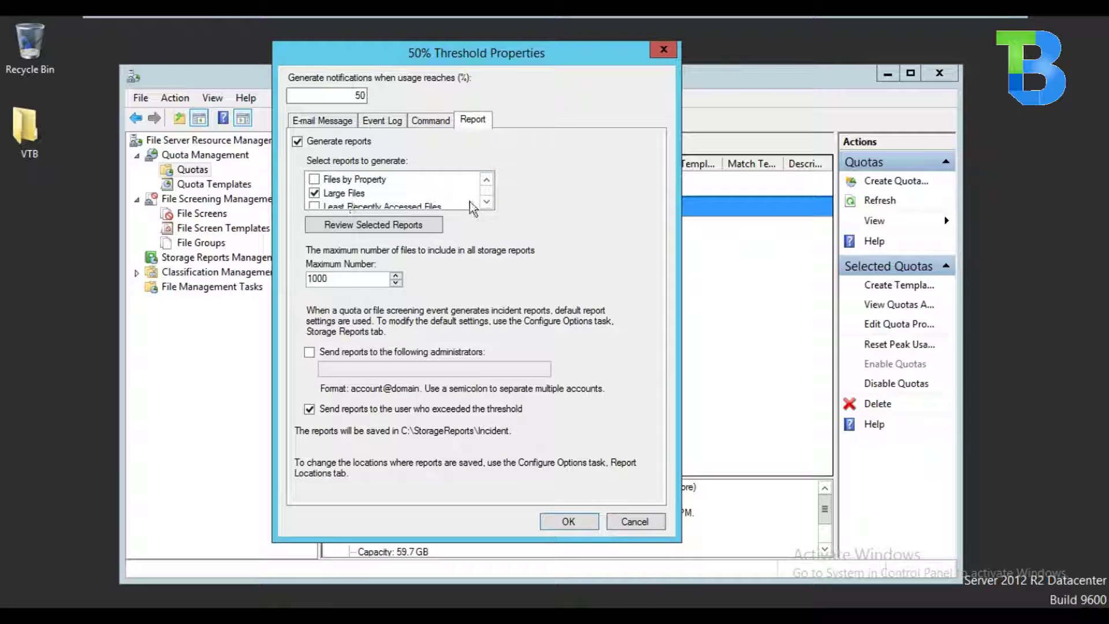
left_click(486, 202)
left_click(486, 201)
left_click(486, 201)
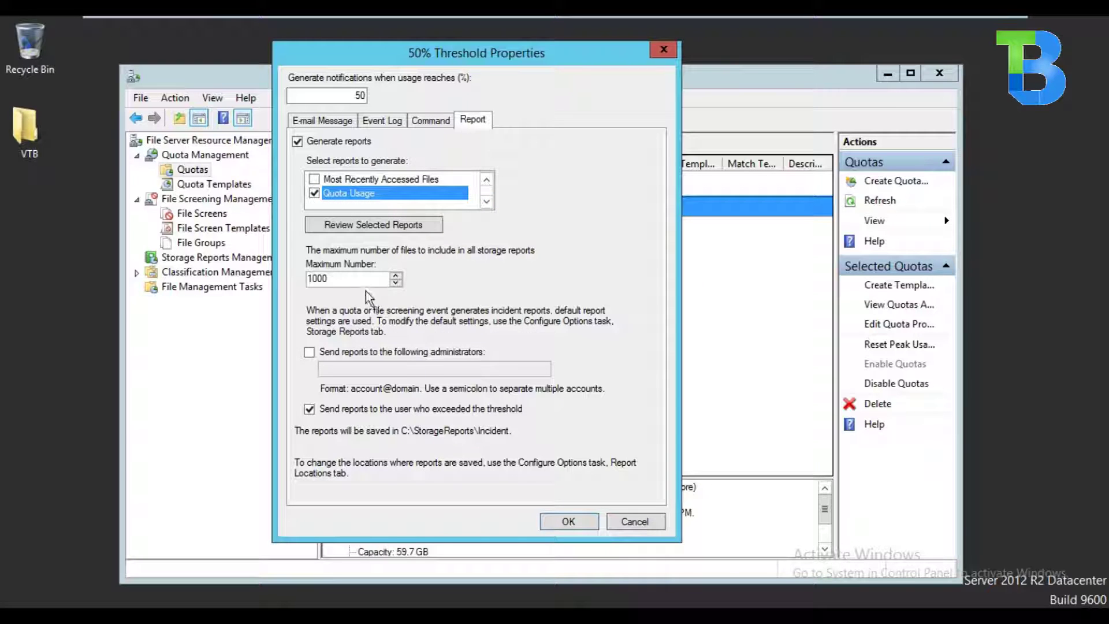
left_click(486, 179)
left_click(487, 179)
left_click(486, 180)
left_click(486, 180)
left_click(486, 180)
left_click(486, 180)
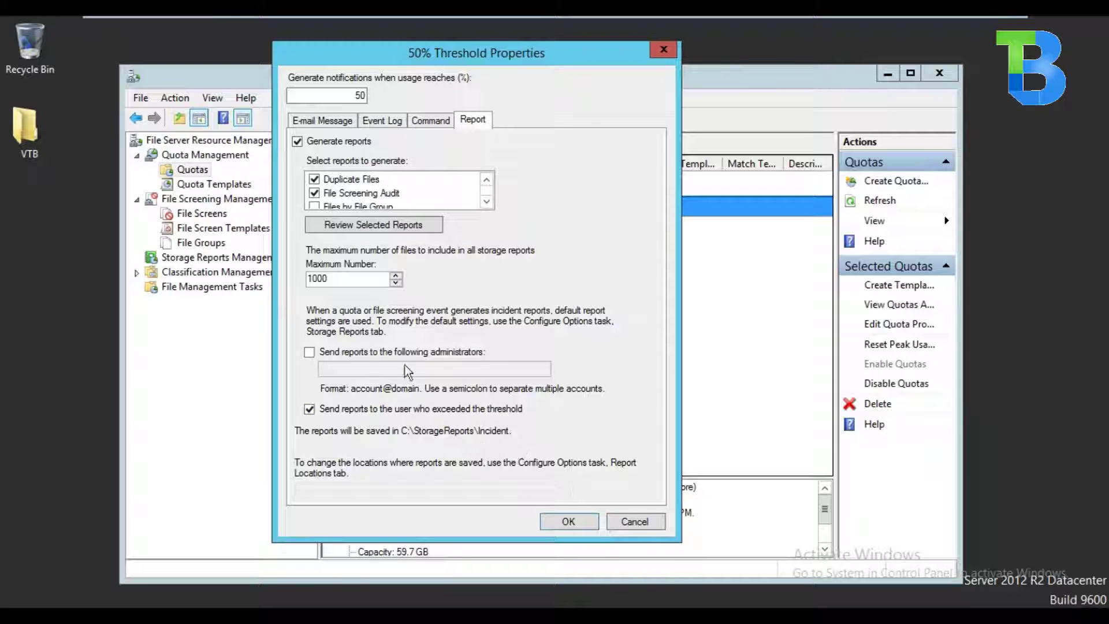
left_click(579, 531)
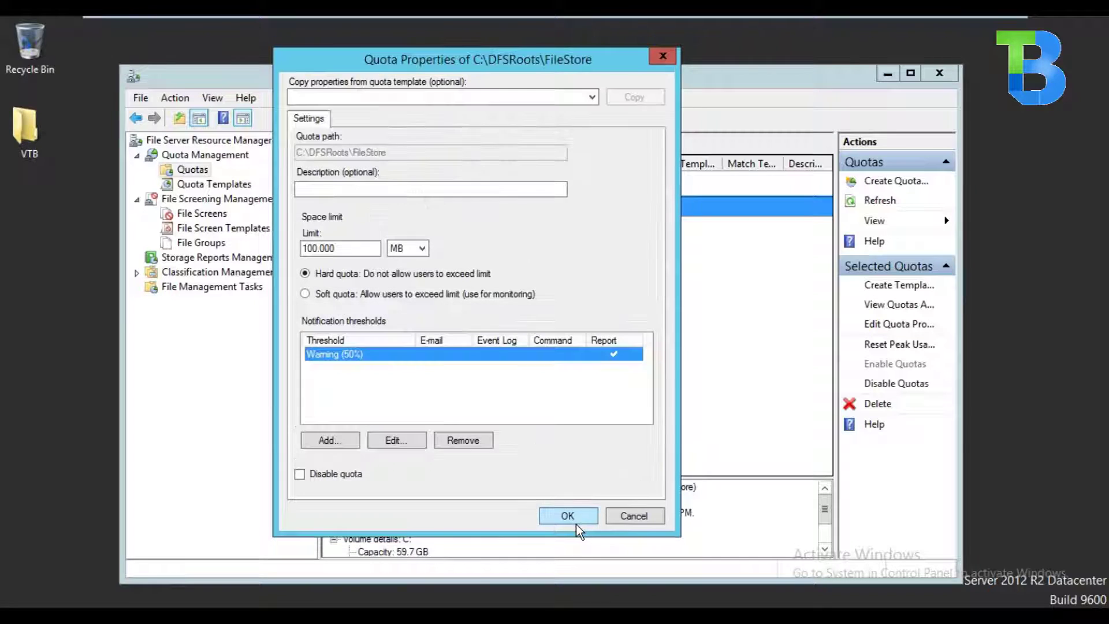
left_click(566, 516)
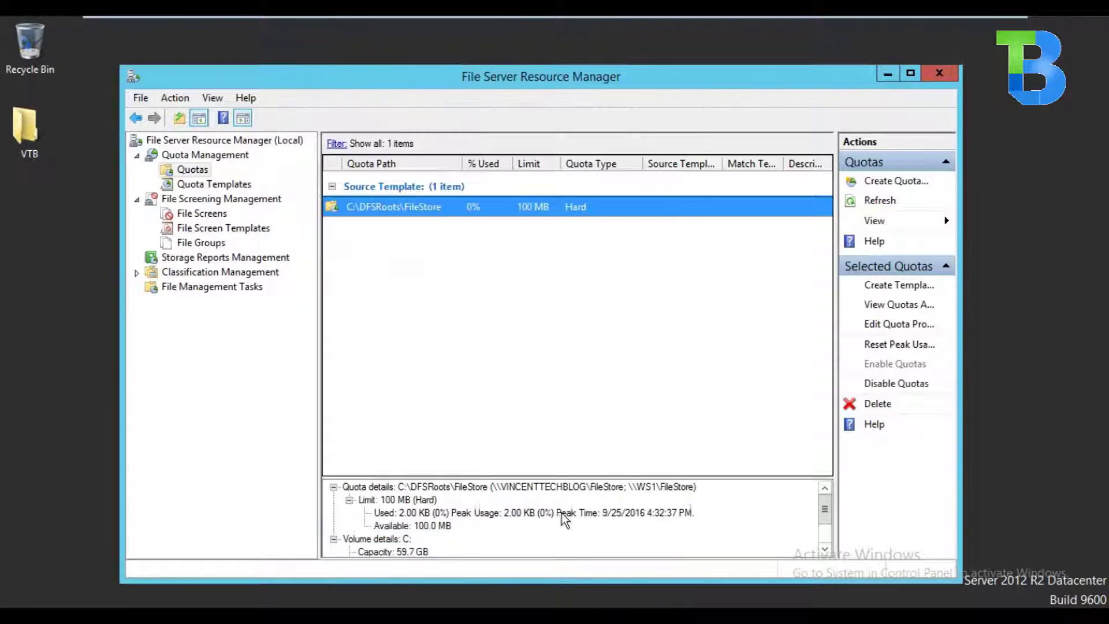
Open the report settings of the file screen on C:\DFSRoots\FileStore
left_click(197, 215)
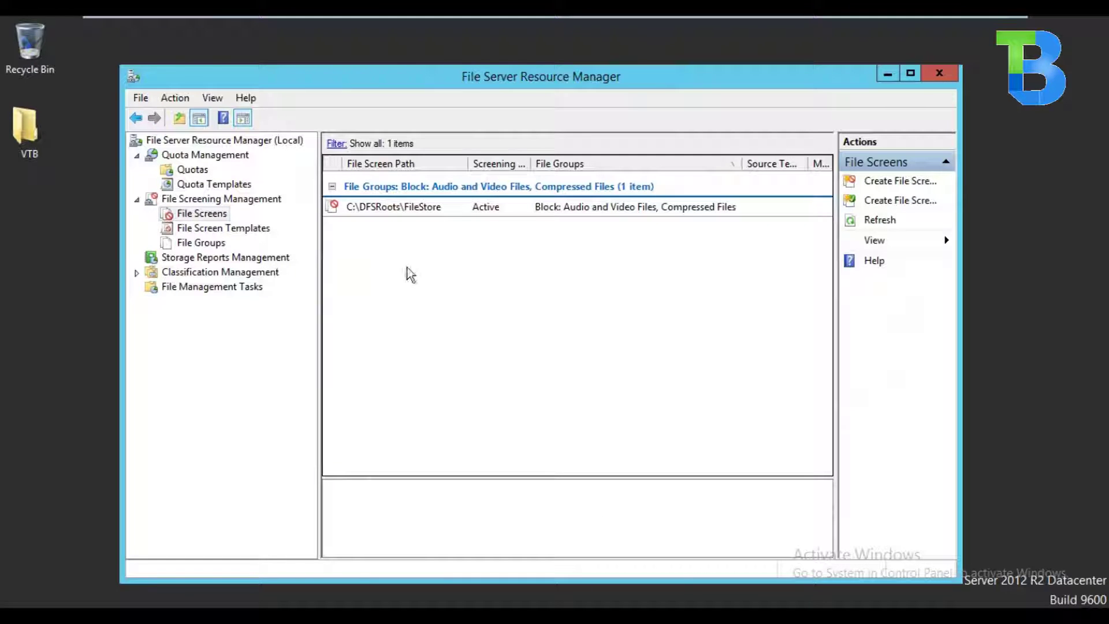
left_click(452, 213)
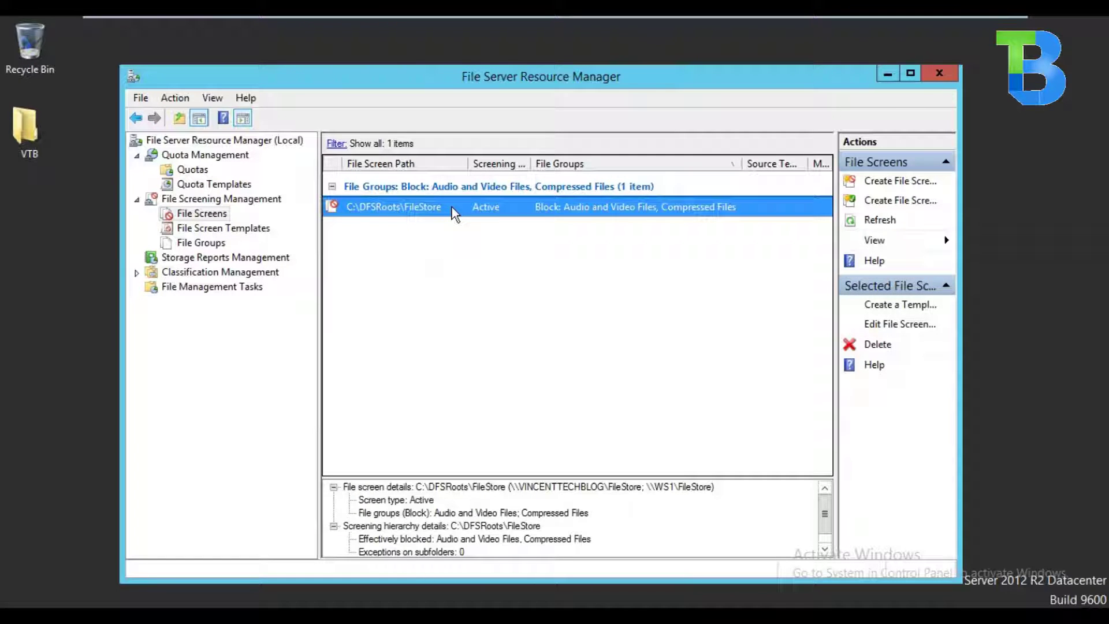
double_click(452, 210)
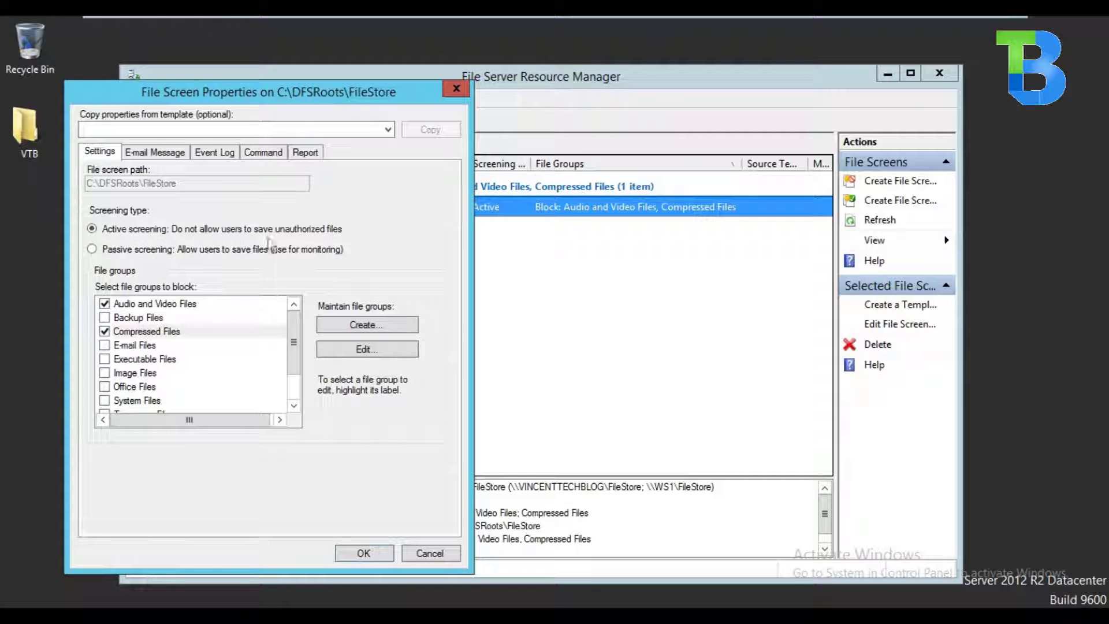
left_click(296, 153)
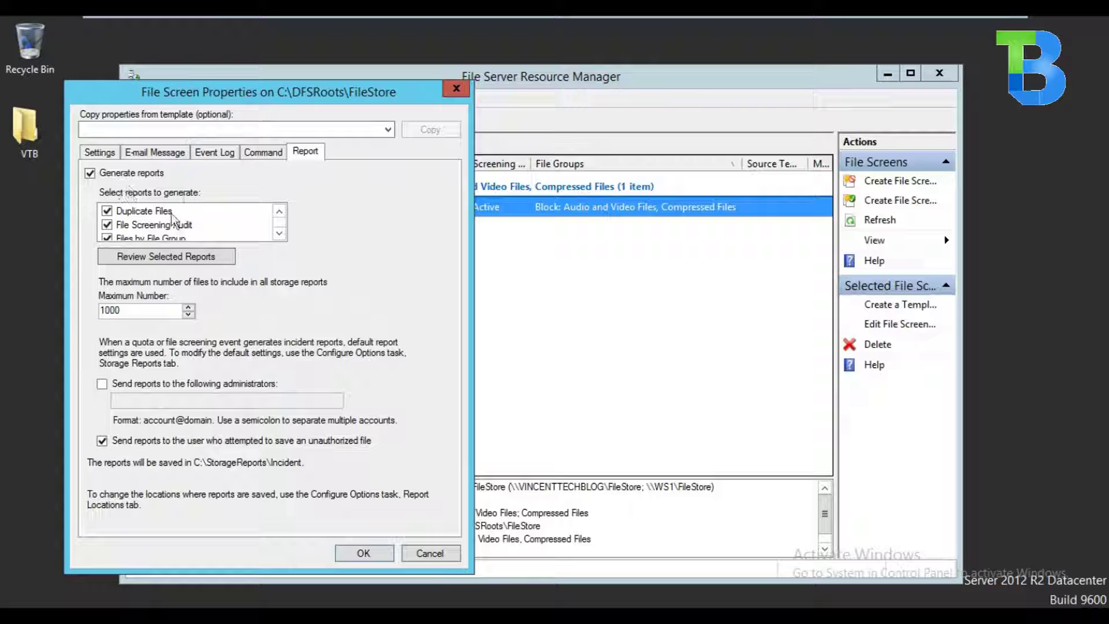
Review which reports the FileStore file screen generates and where they are saved, and close its properties
left_click(282, 235)
left_click(282, 235)
left_click(282, 235)
left_click(281, 234)
left_click(282, 233)
left_click(281, 212)
left_click(281, 212)
left_click(281, 212)
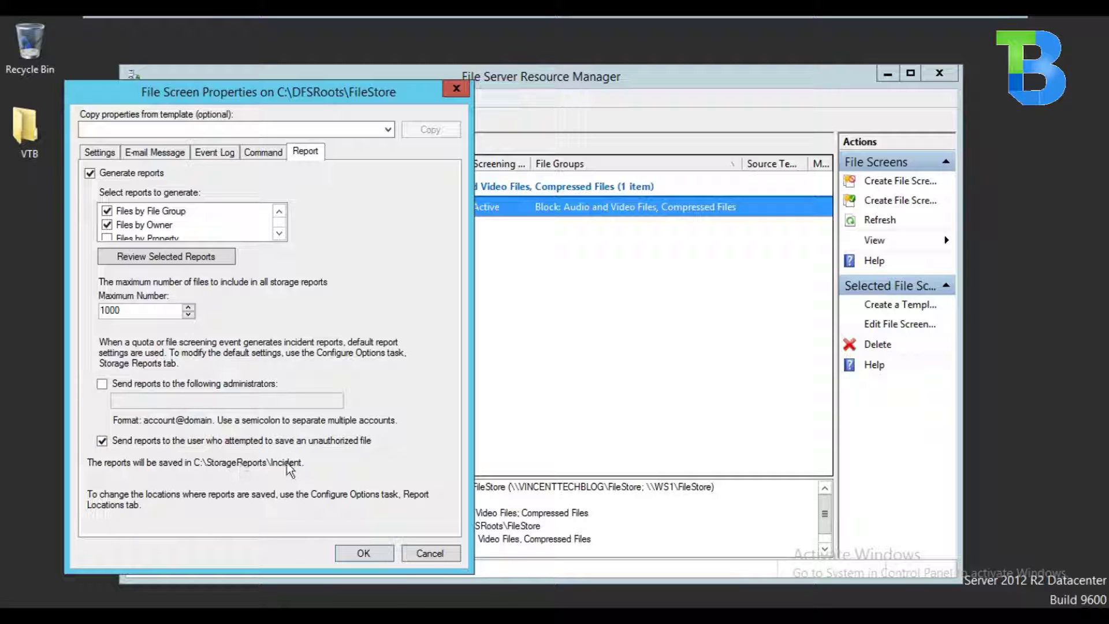
left_click(277, 212)
left_click(278, 212)
left_click(278, 234)
left_click(278, 233)
left_click(279, 234)
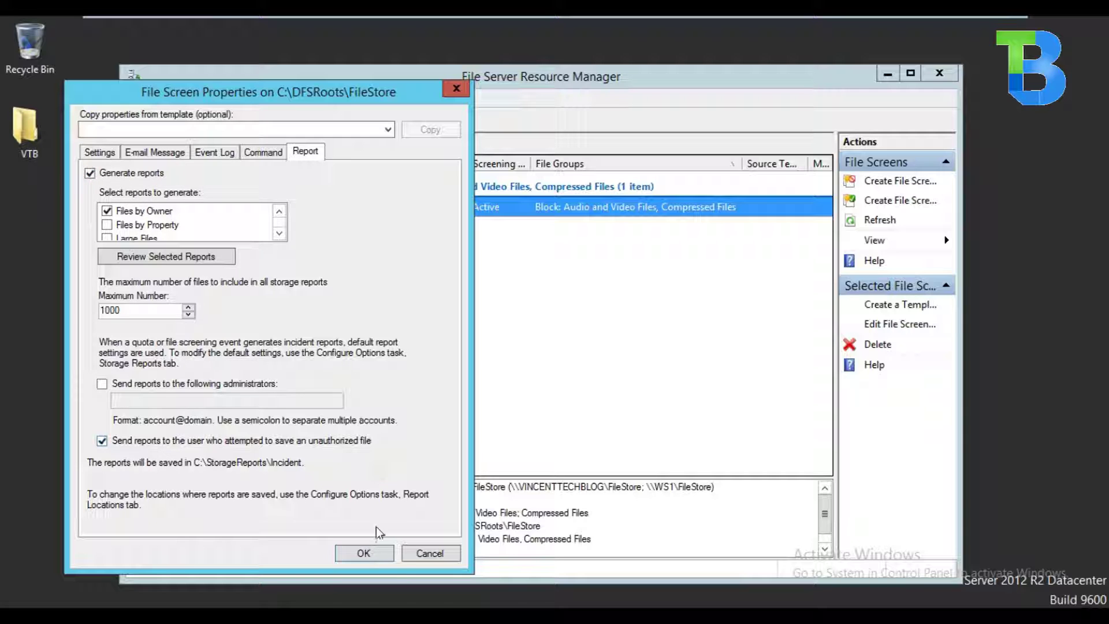
left_click(363, 553)
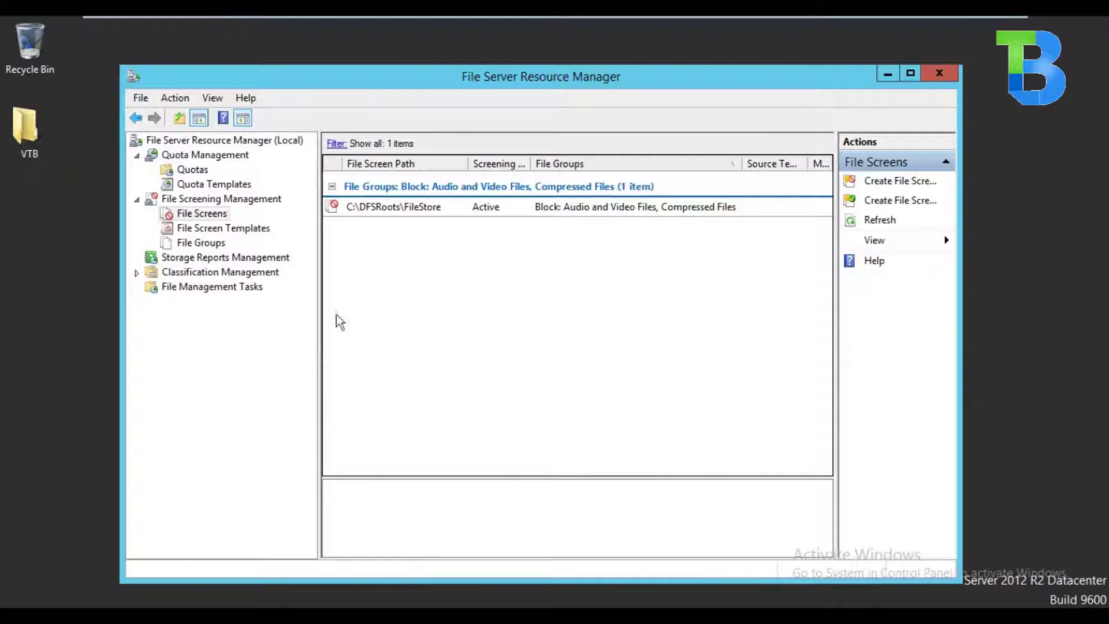
Check the server's current date and time on the system clock
left_click_drag(319, 297, 330, 297)
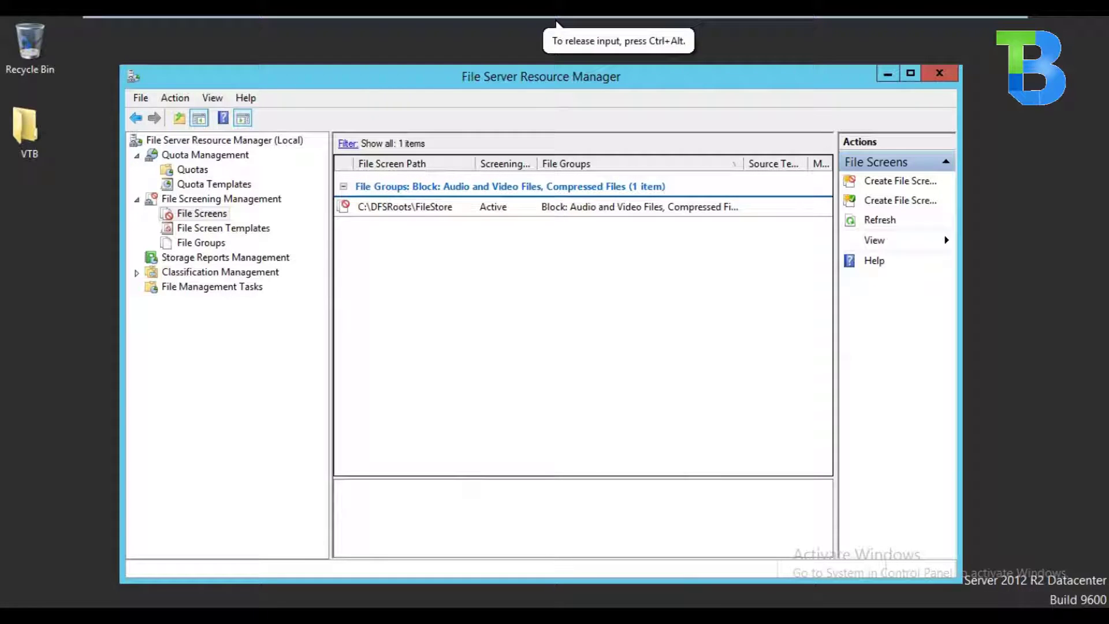
left_click(1062, 615)
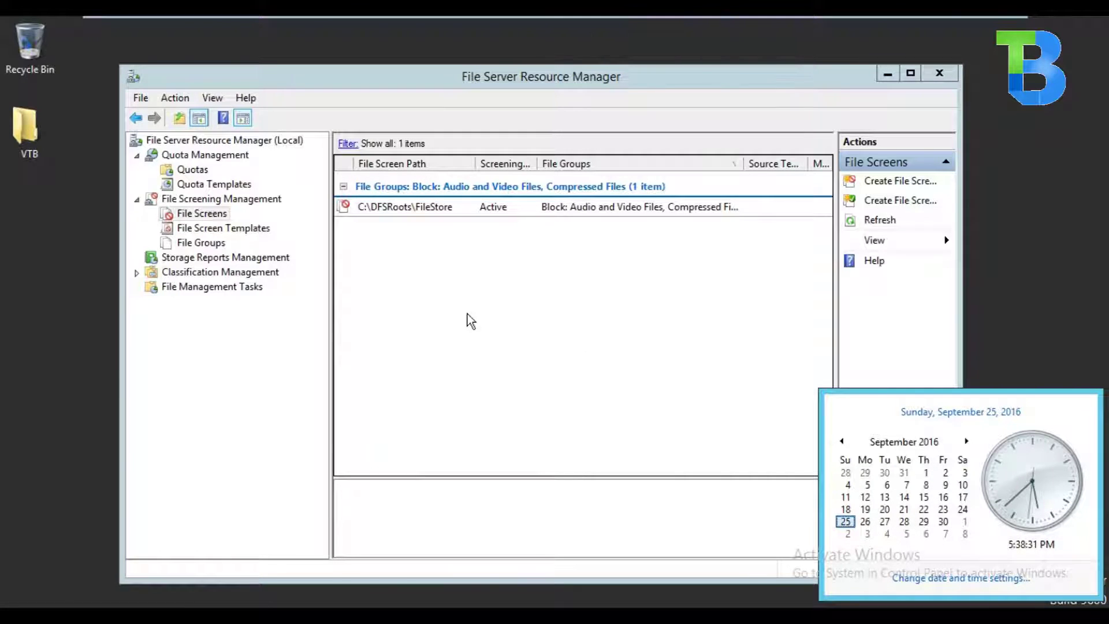
left_click(321, 264)
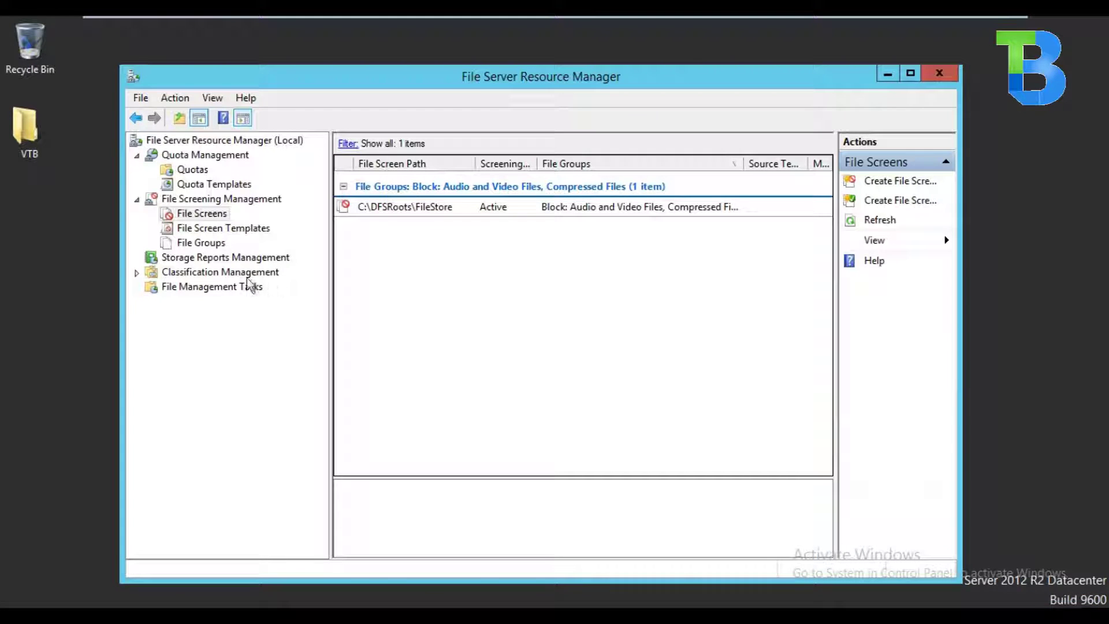
Start an on-demand storage report task with Generate Reports Now under Storage Reports Management
left_click(210, 258)
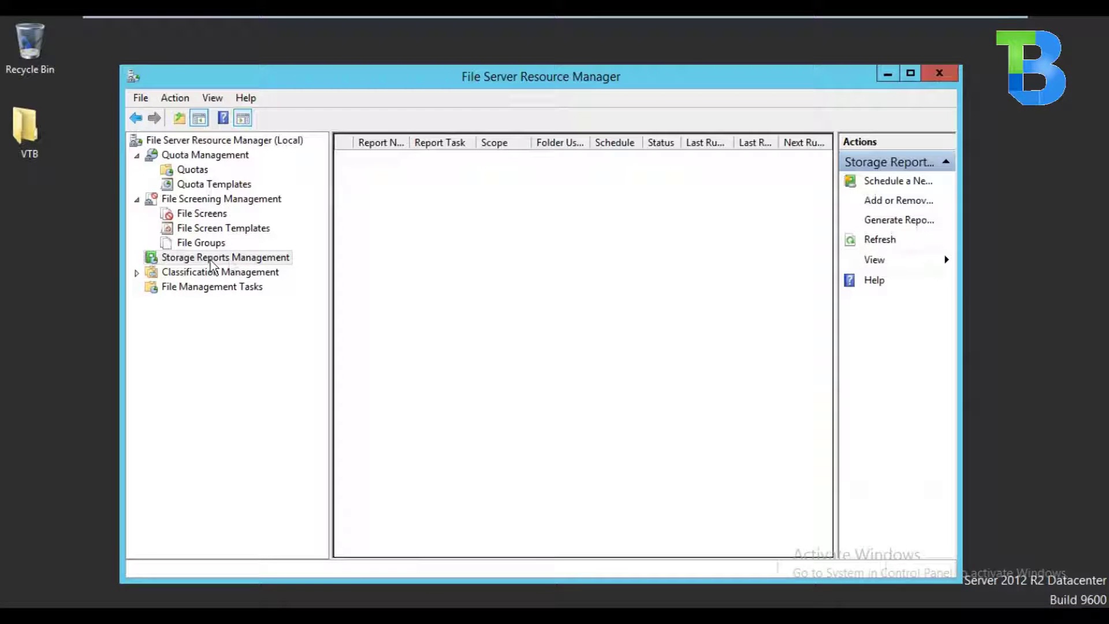
right_click(210, 260)
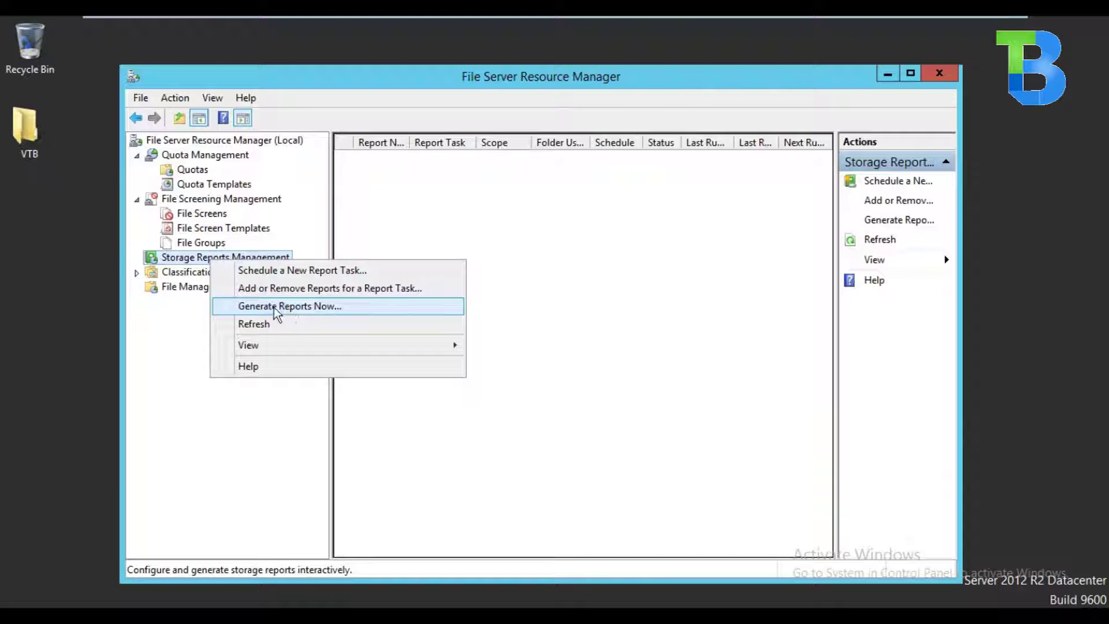
left_click(291, 308)
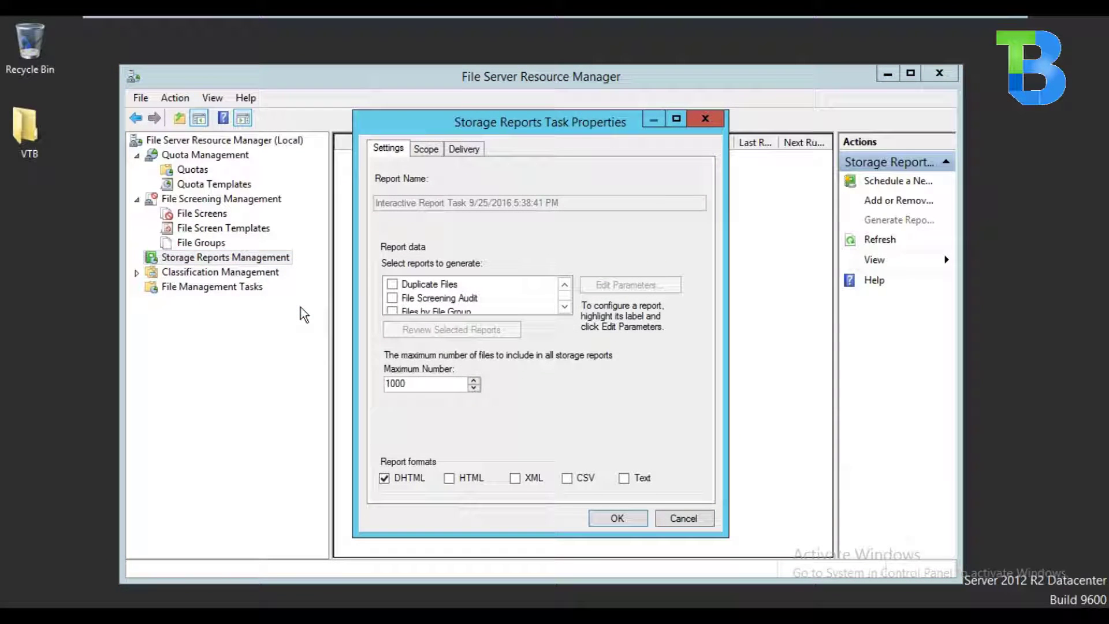
left_click_drag(454, 132, 429, 126)
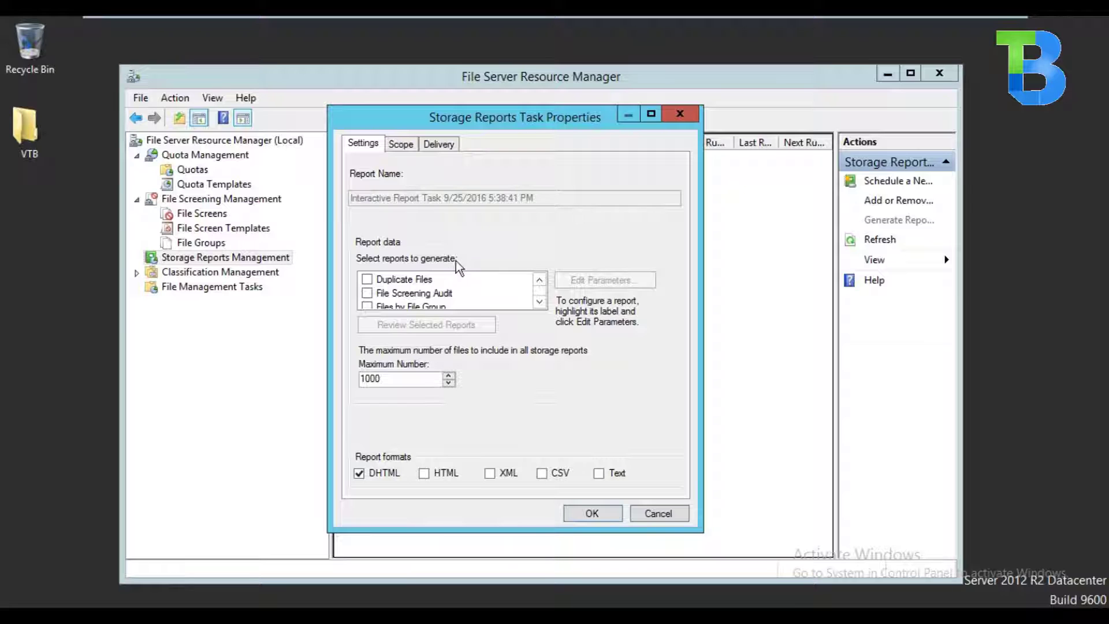
Include the Duplicate Files, File Screening Audit and Files by Owner reports in the report task
left_click(541, 303)
left_click(541, 303)
left_click(542, 304)
left_click(540, 282)
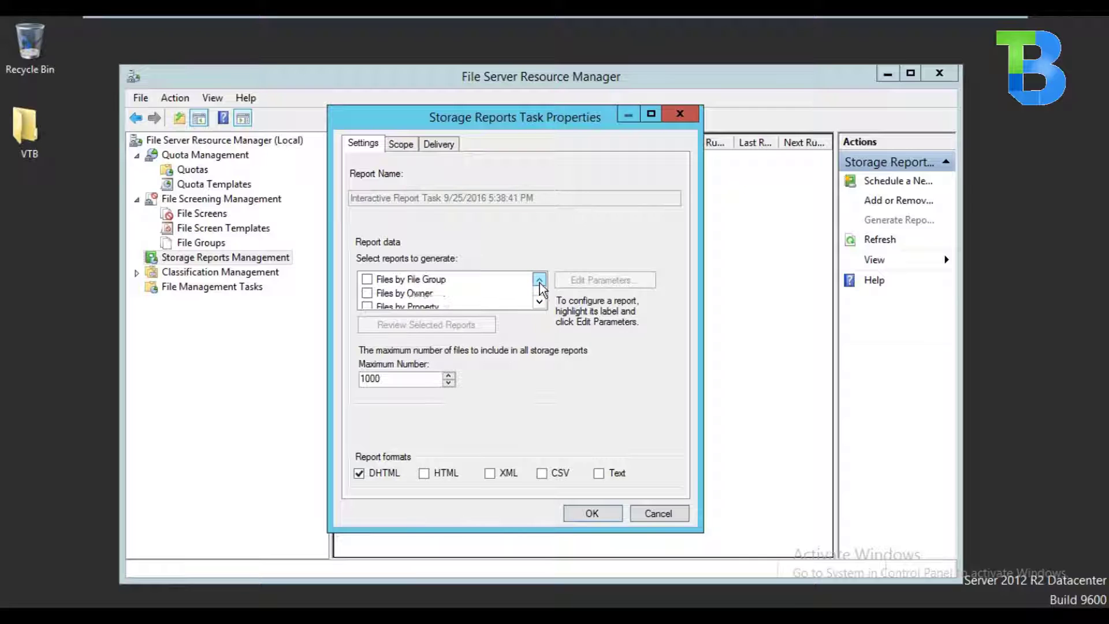
left_click(540, 282)
left_click(539, 282)
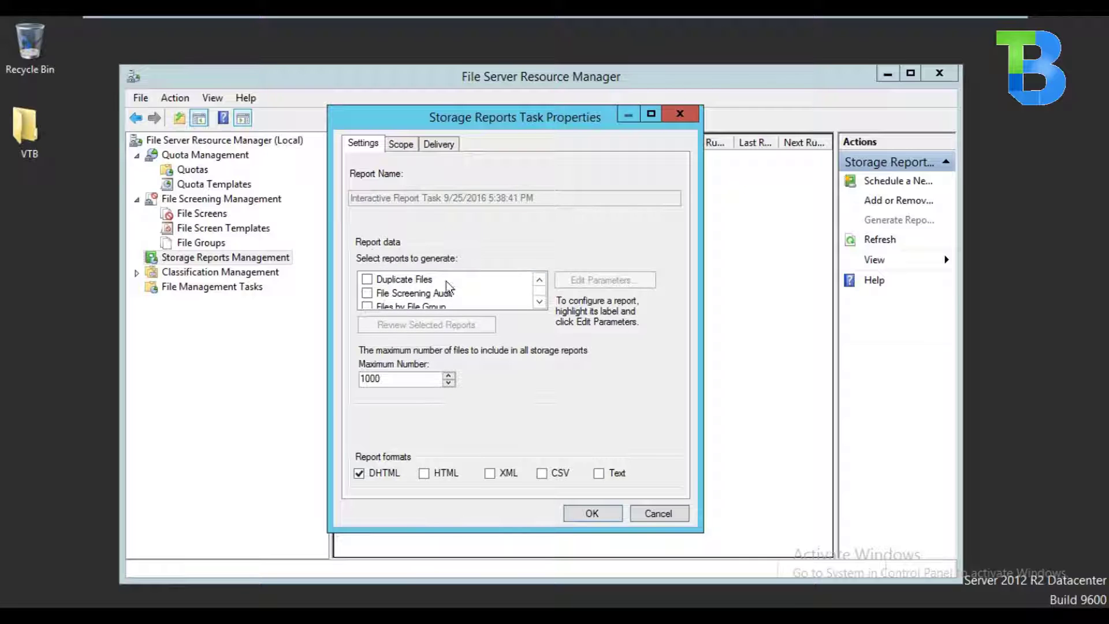
left_click(367, 279)
left_click(367, 293)
left_click(538, 302)
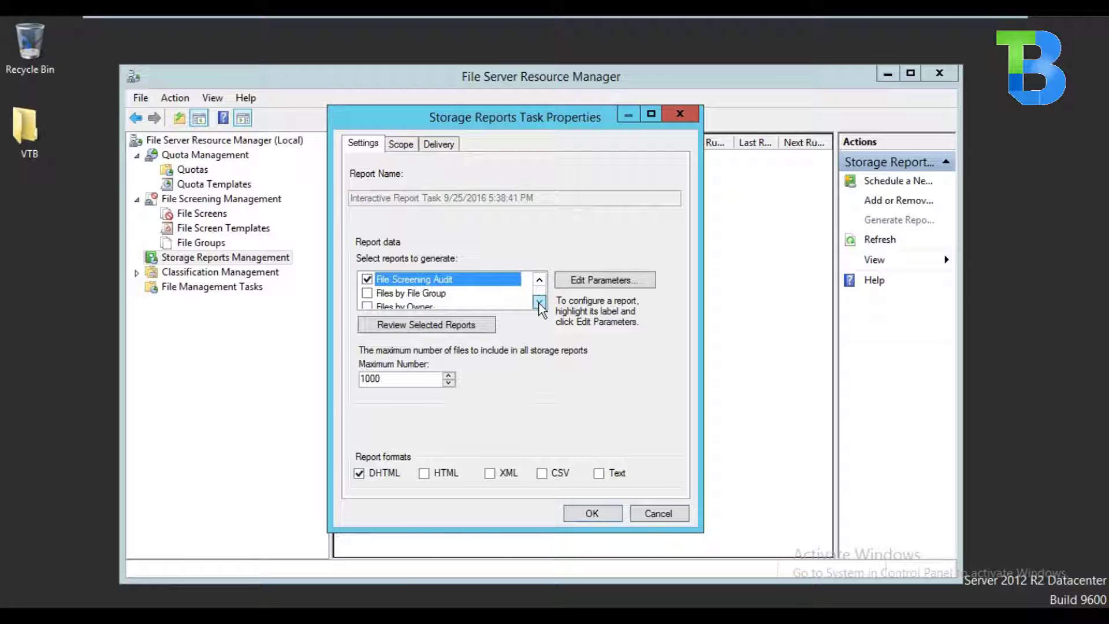
left_click(539, 302)
left_click(366, 292)
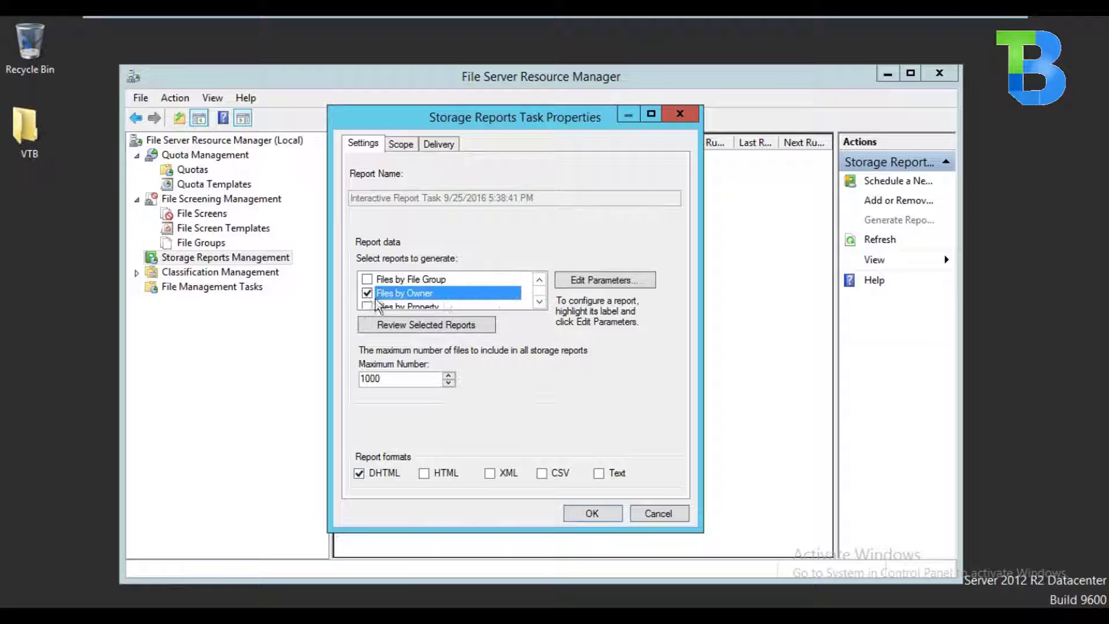
Add the Quota Usage report to the report task and look back over the report list
left_click(539, 303)
left_click(538, 302)
left_click(539, 302)
left_click(539, 303)
left_click(539, 303)
left_click(539, 303)
left_click(366, 293)
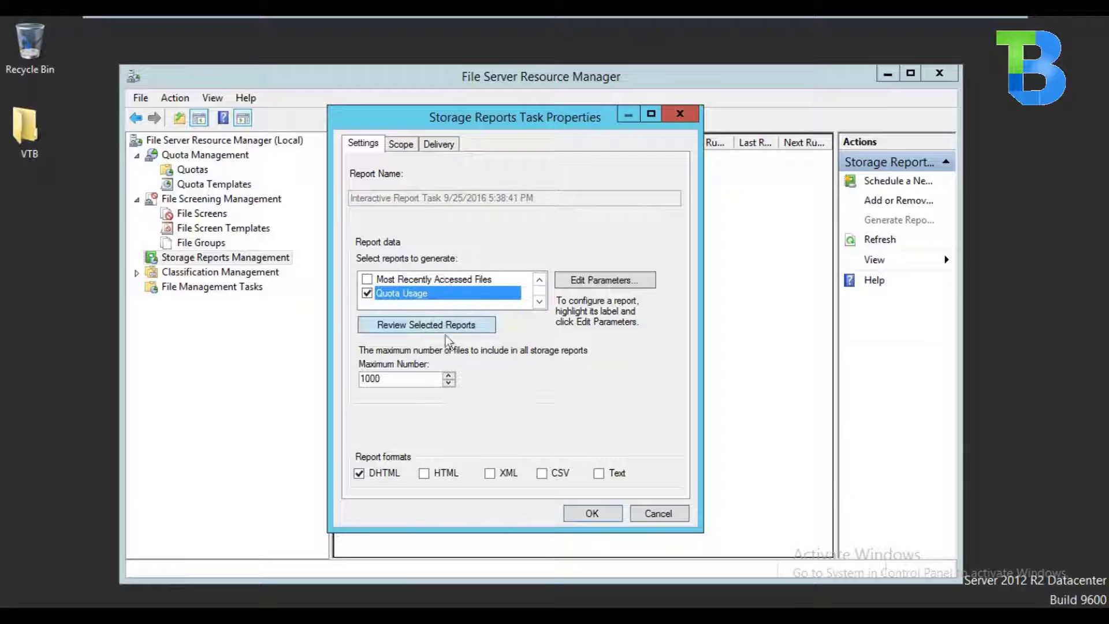
left_click(539, 280)
left_click(539, 279)
left_click(538, 280)
left_click(539, 280)
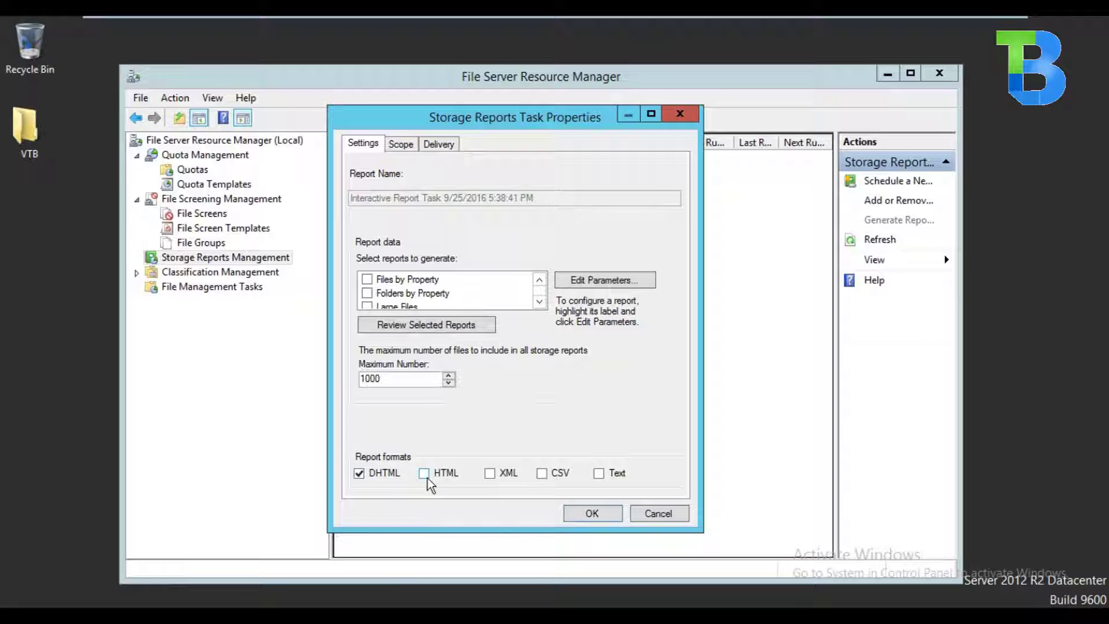
Add the HTML report format and scope the reports to Application Files, Backup and Archival Files, Group Files and User Files
left_click(400, 143)
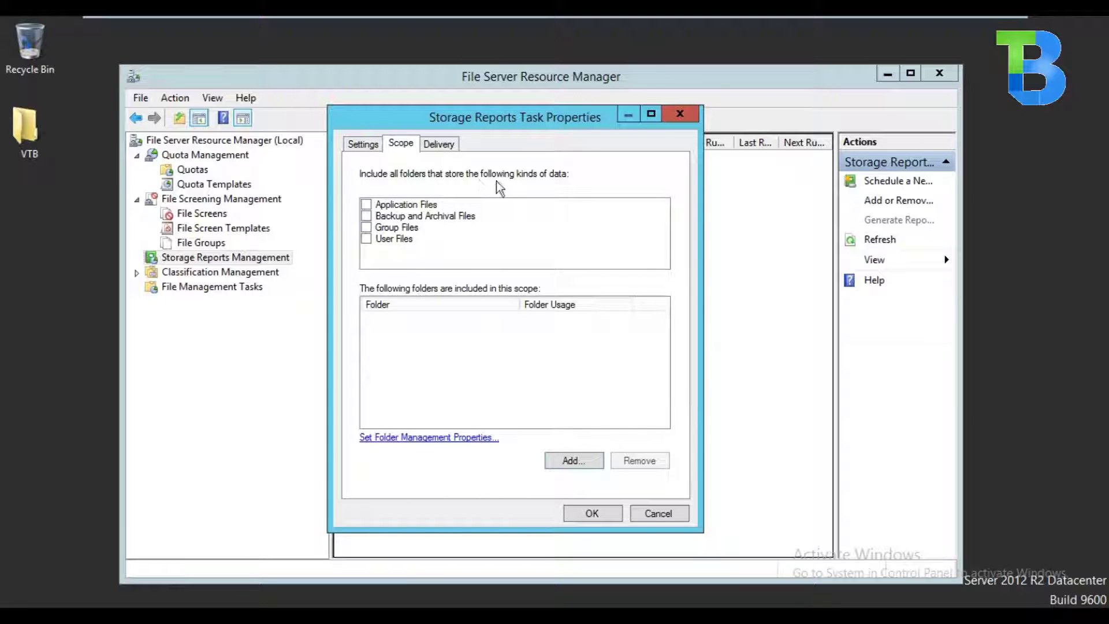
left_click(366, 206)
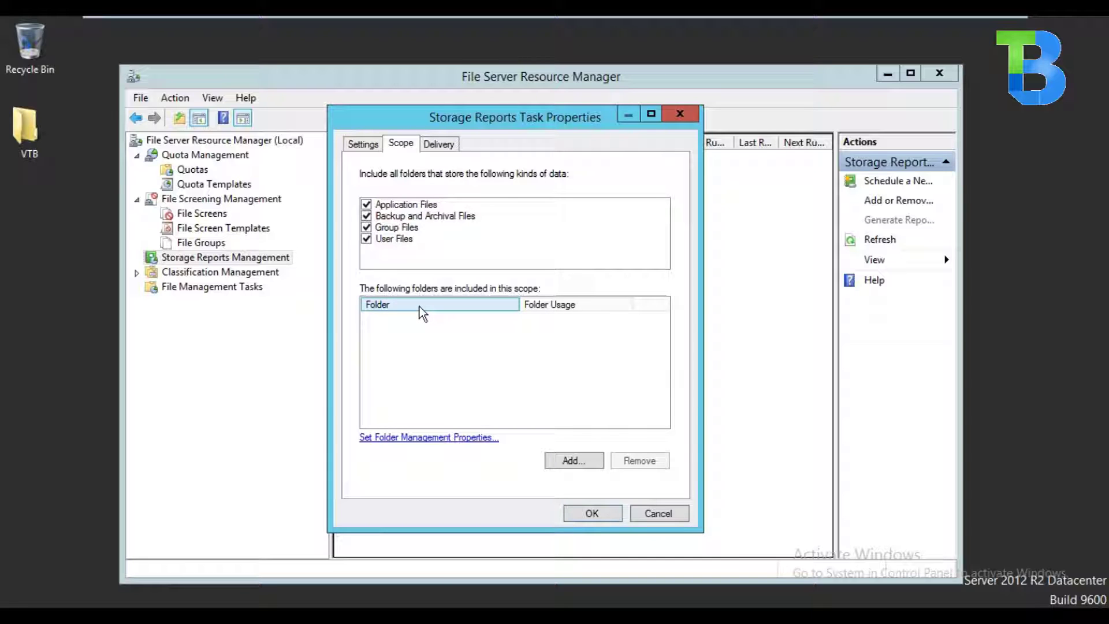
left_click(370, 144)
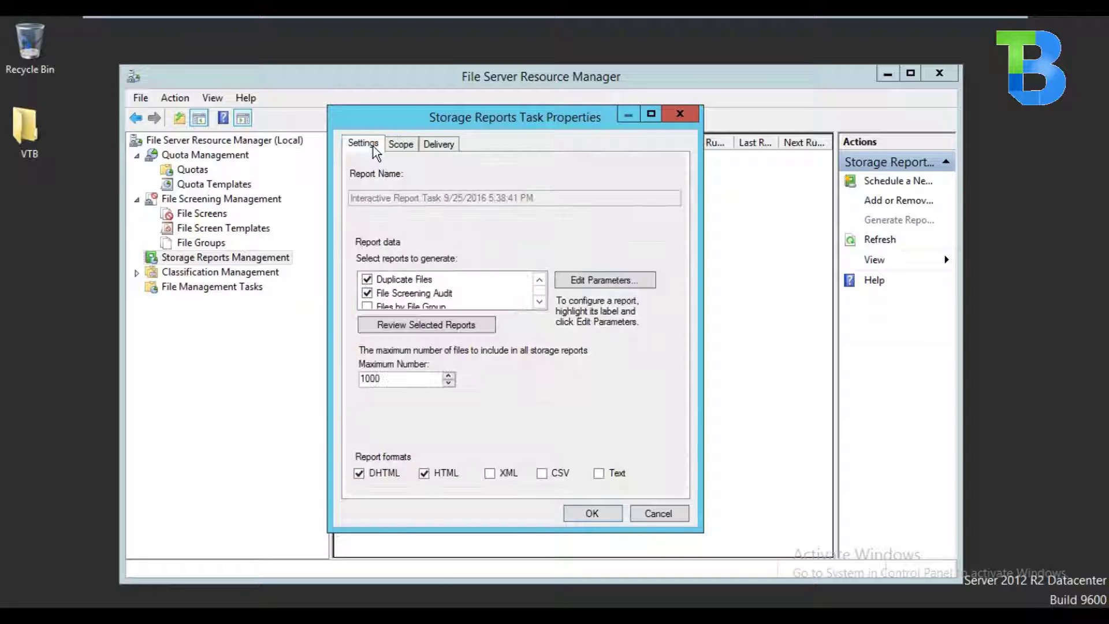
Generate the storage reports now, waiting for them to be generated and then displayed
left_click(590, 513)
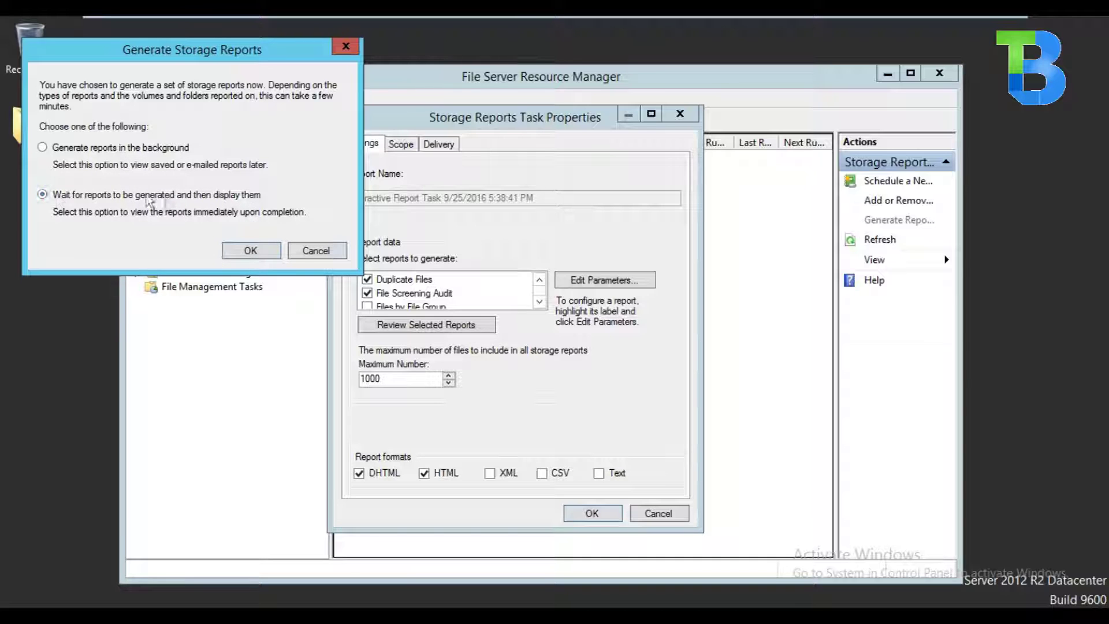
left_click(266, 254)
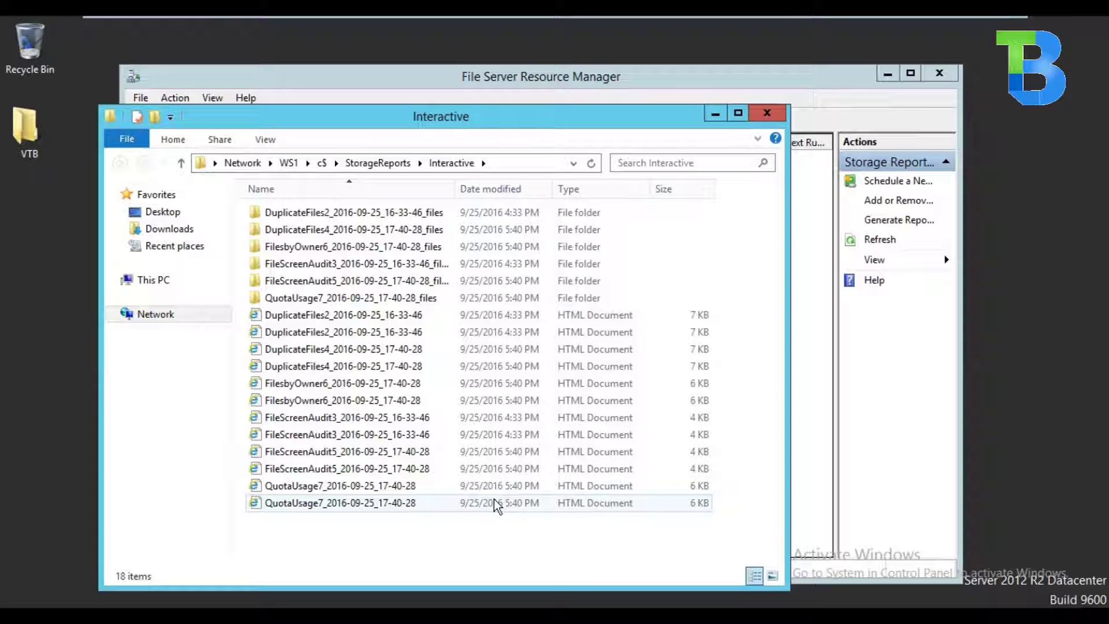
Compare the system clock with the modification times of the report files in the Interactive folder
left_click(1075, 604)
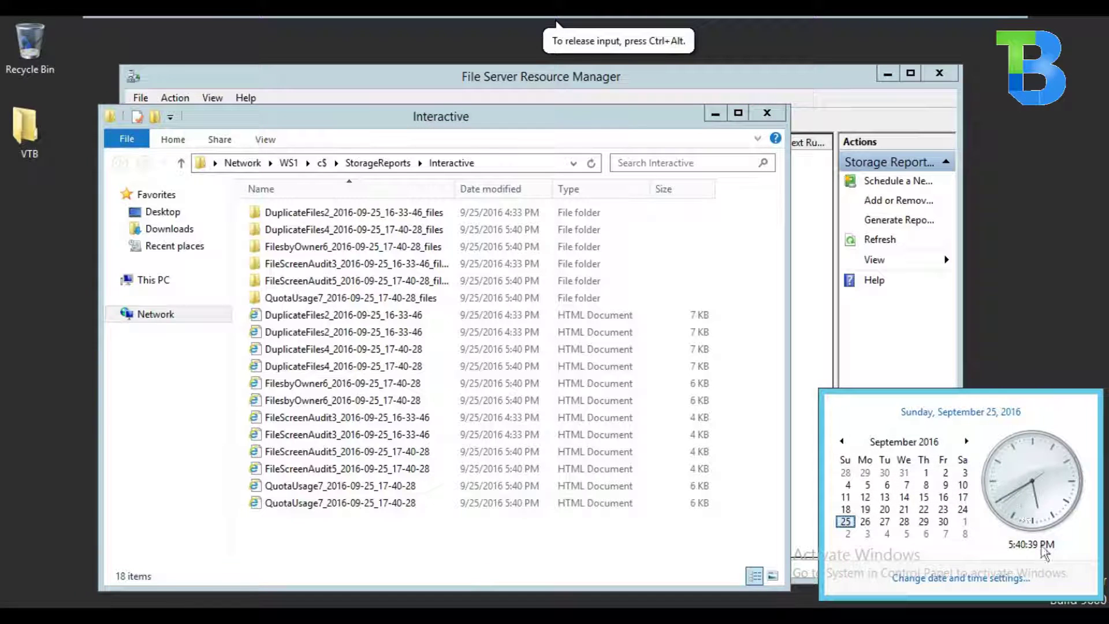
left_click(582, 435)
left_click_drag(537, 536, 510, 352)
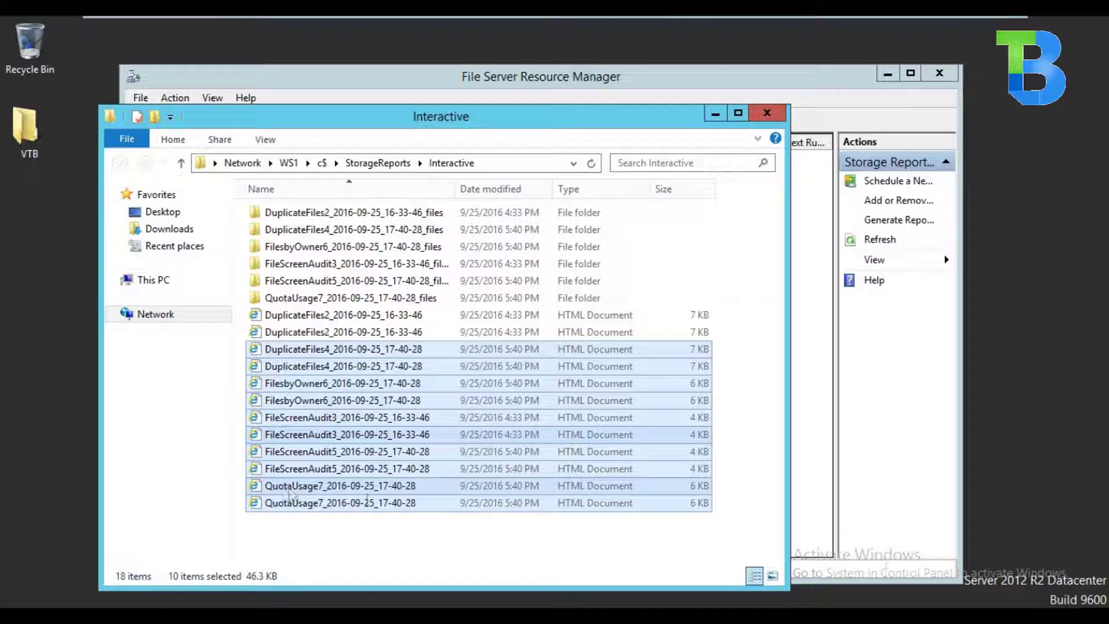
left_click(374, 535)
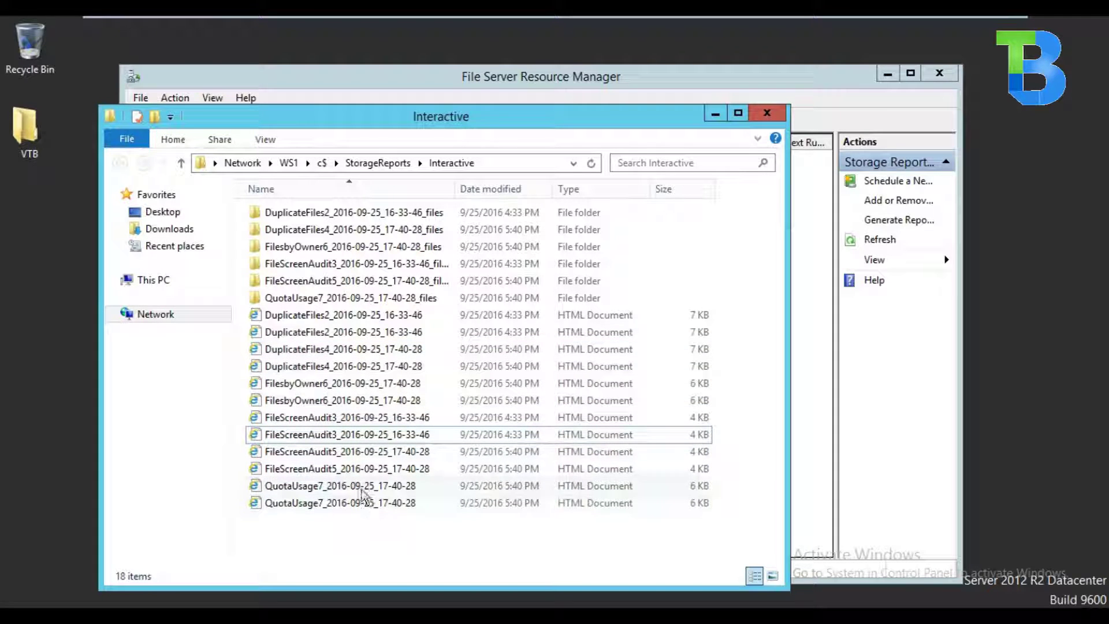
View the QuotaUsage7_2016-09-25_17-40-28 report, check its machine name and report folders, and close it
double_click(323, 504)
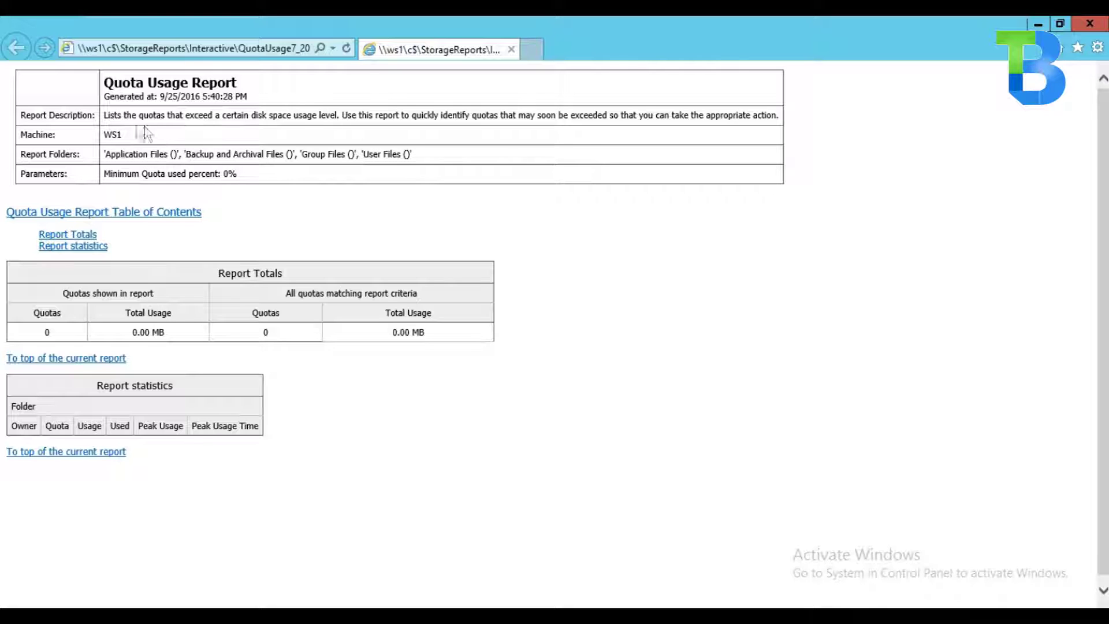
double_click(112, 134)
left_click_drag(116, 156, 423, 162)
left_click(426, 159)
left_click(1090, 25)
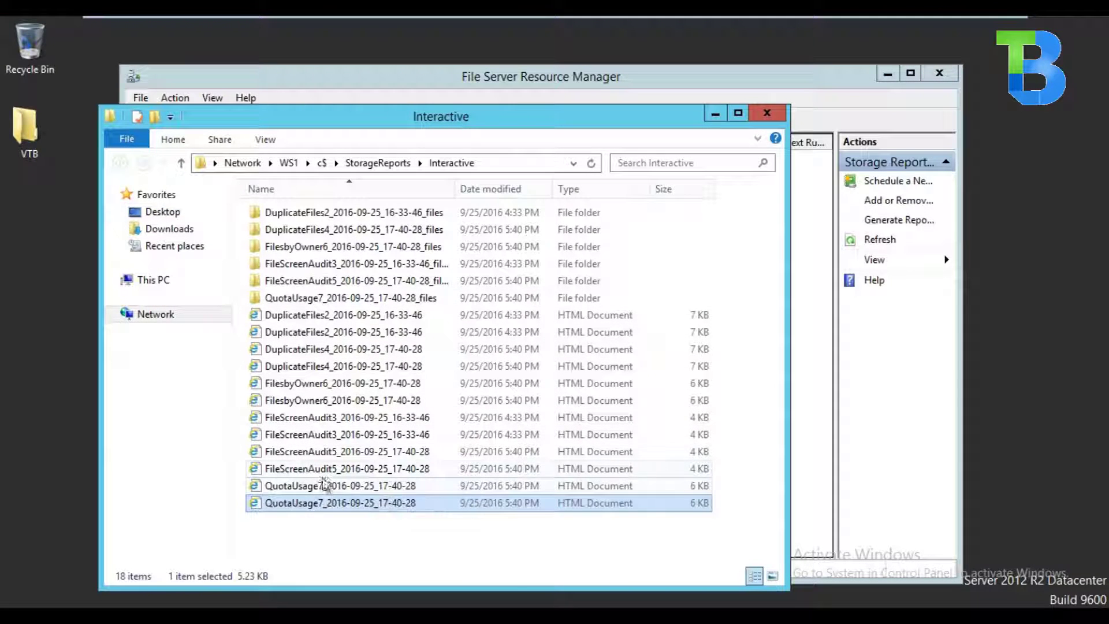
View the FileScreenAudit5_2016-09-25_17-40-28 and FilesbyOwner6_2016-09-25_17-40-28 reports, closing each one
double_click(325, 468)
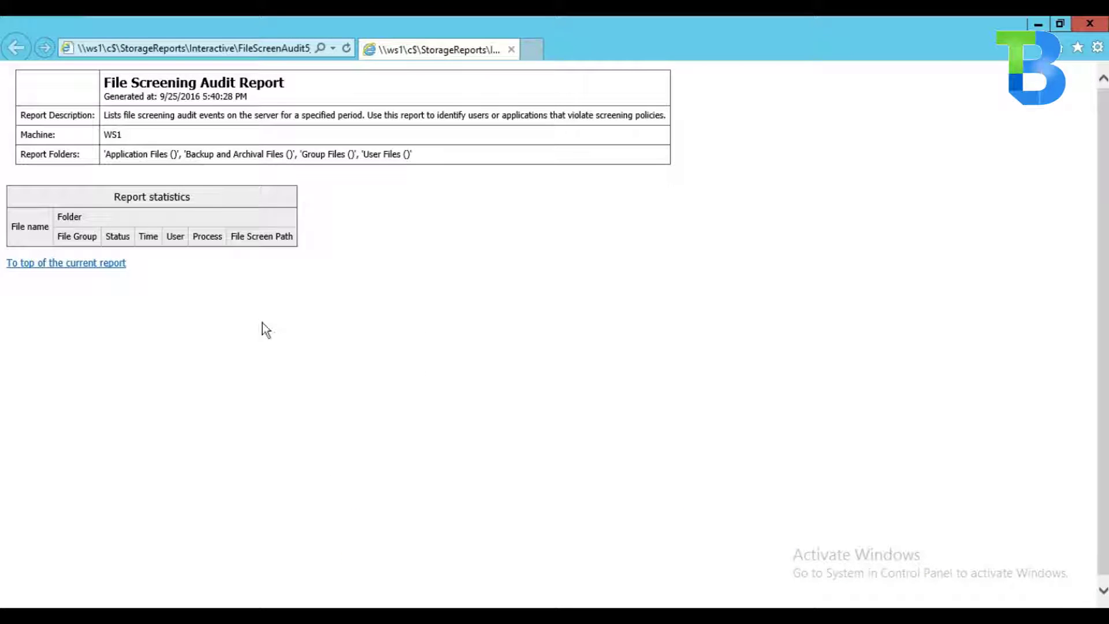
left_click(1089, 24)
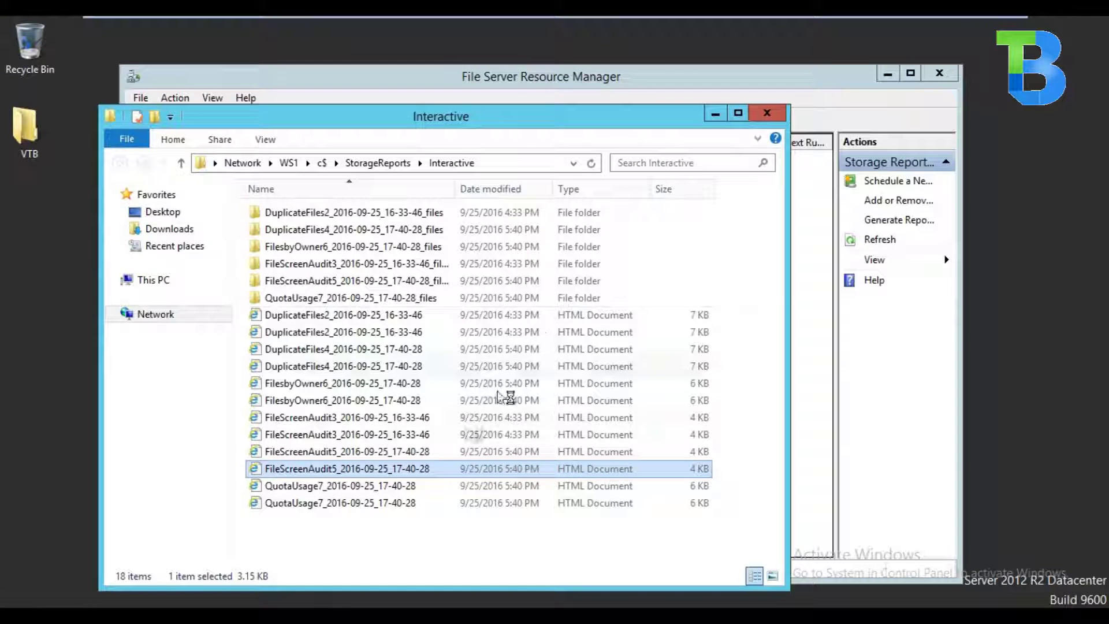
double_click(326, 401)
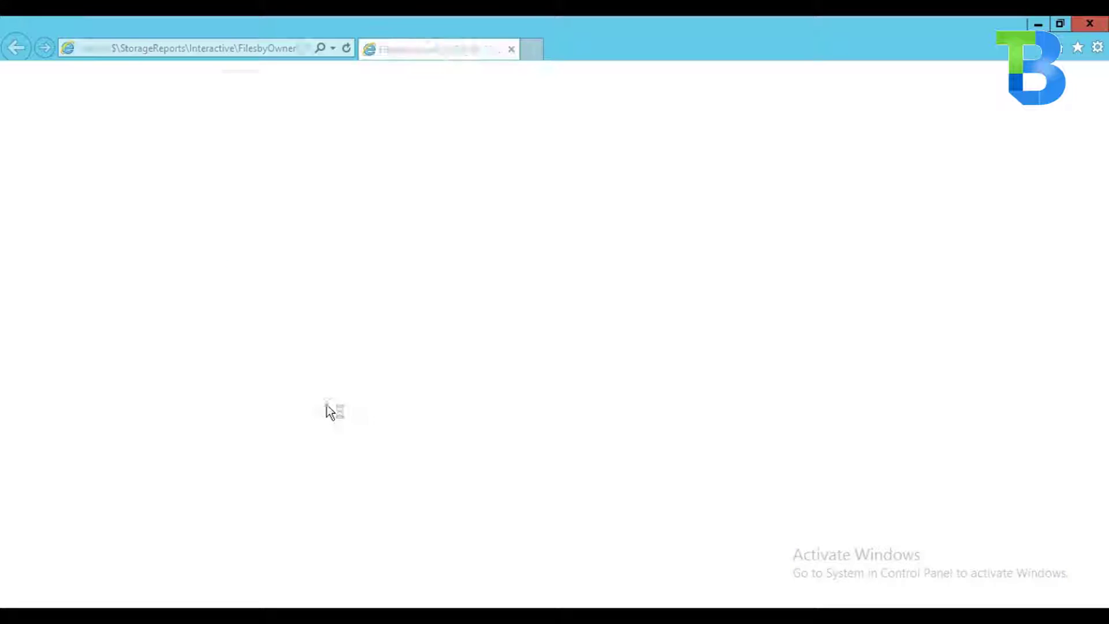
left_click(1091, 23)
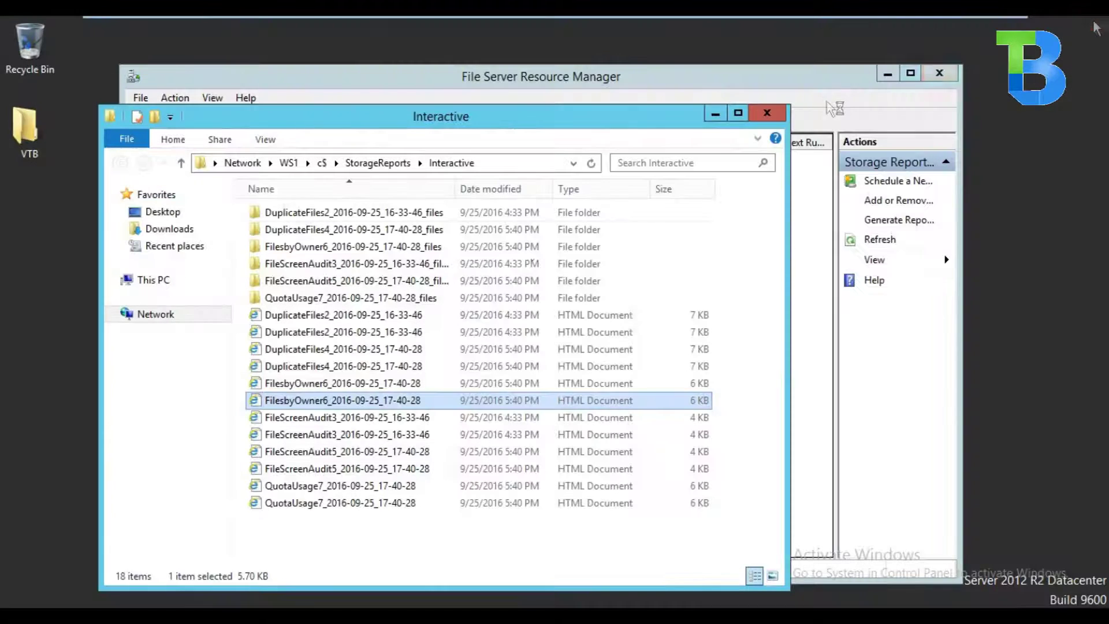
View the DuplicateFiles4_2016-09-25_17-40-28 report, look over its totals and size tables, and close it
double_click(307, 369)
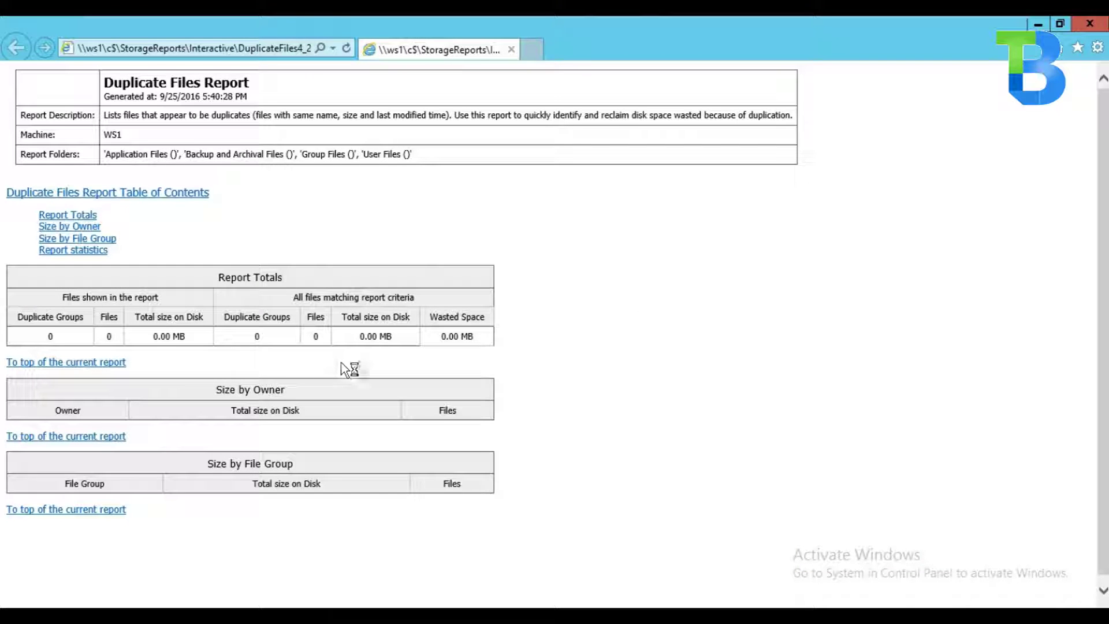
left_click_drag(242, 469, 3, 273)
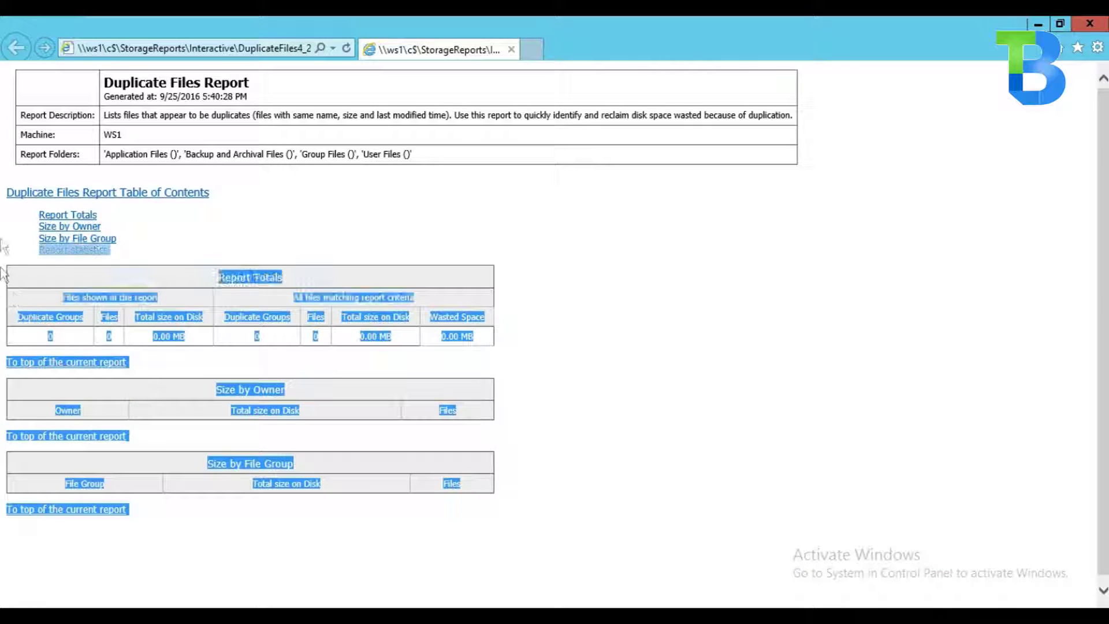
left_click(176, 226)
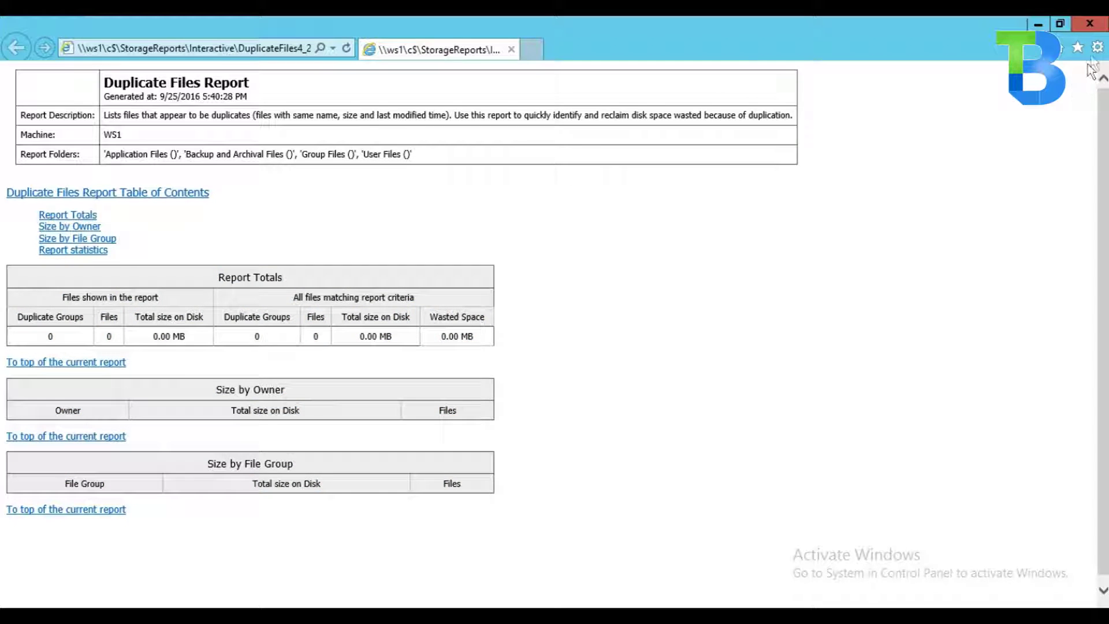
left_click(1089, 23)
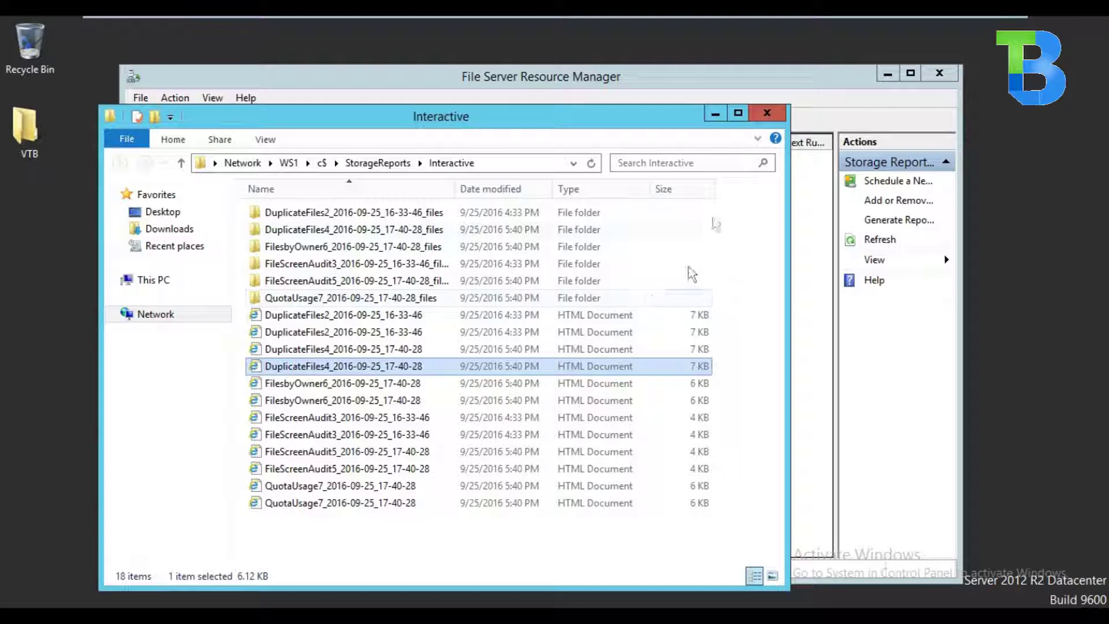
left_click_drag(562, 124, 588, 88)
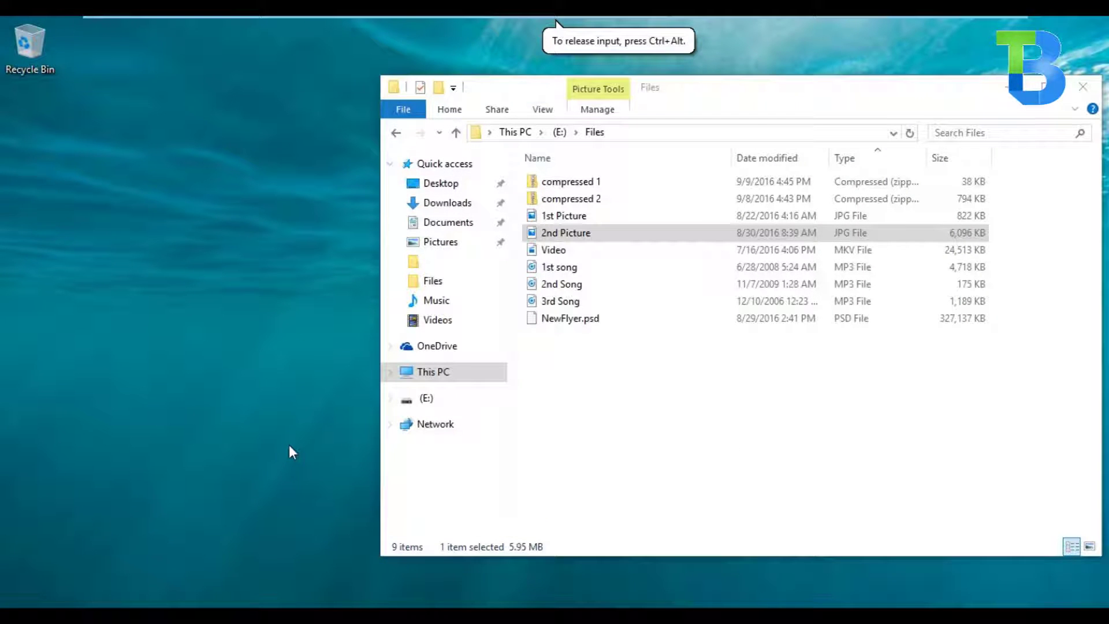
On the Windows 10 client, check the signed-in account and look over the pictures, video and songs in the E: drive's Files folder
key("super")
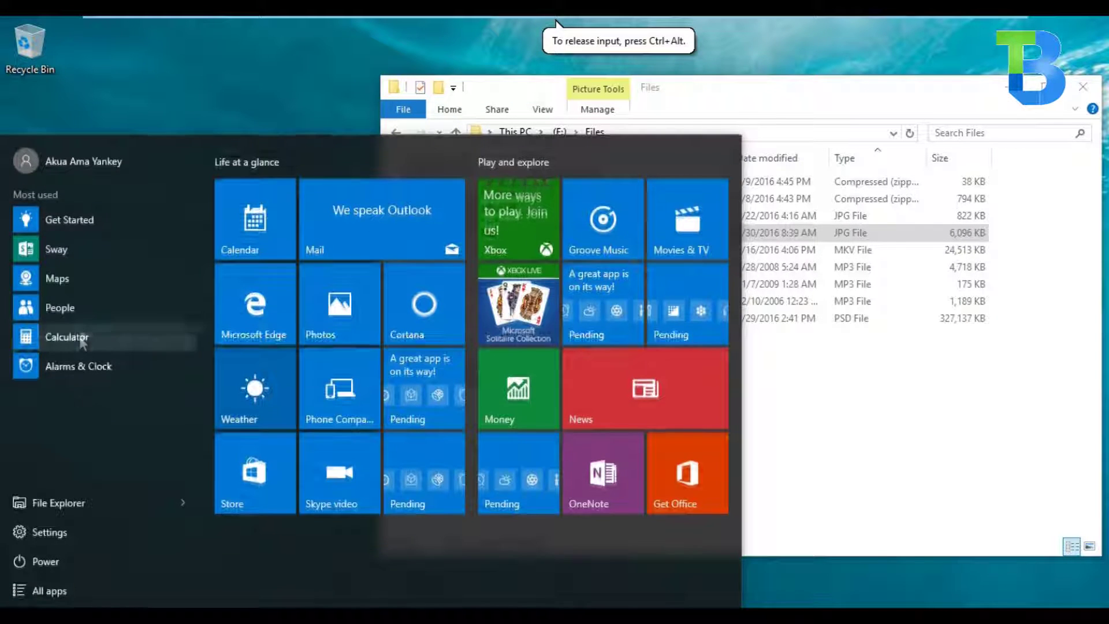
left_click(191, 98)
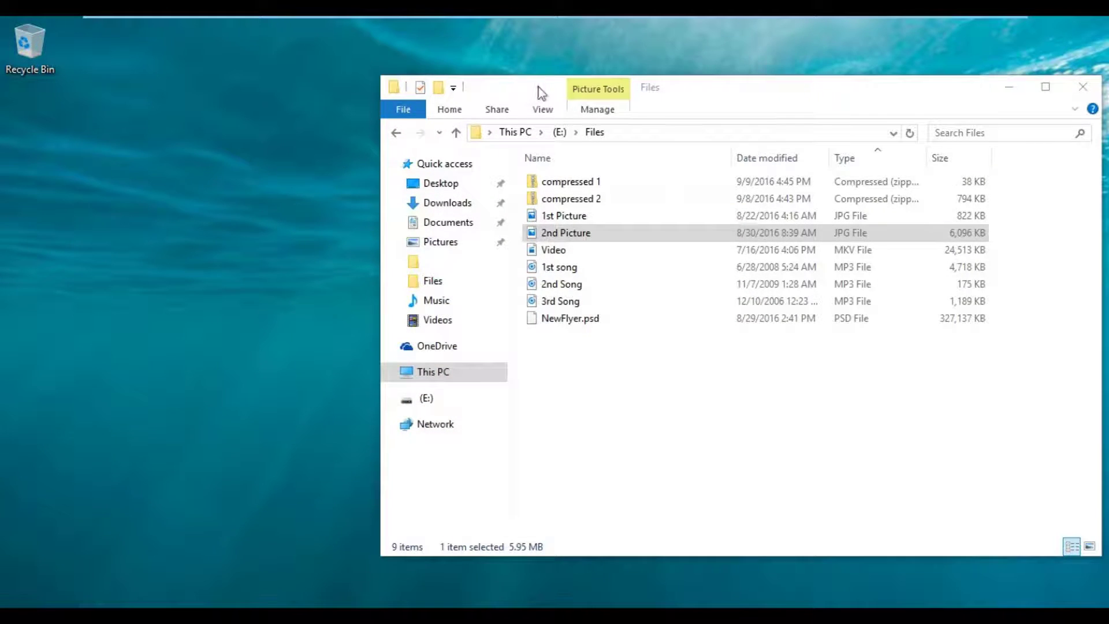
left_click_drag(538, 87, 565, 81)
left_click_drag(541, 177, 568, 215)
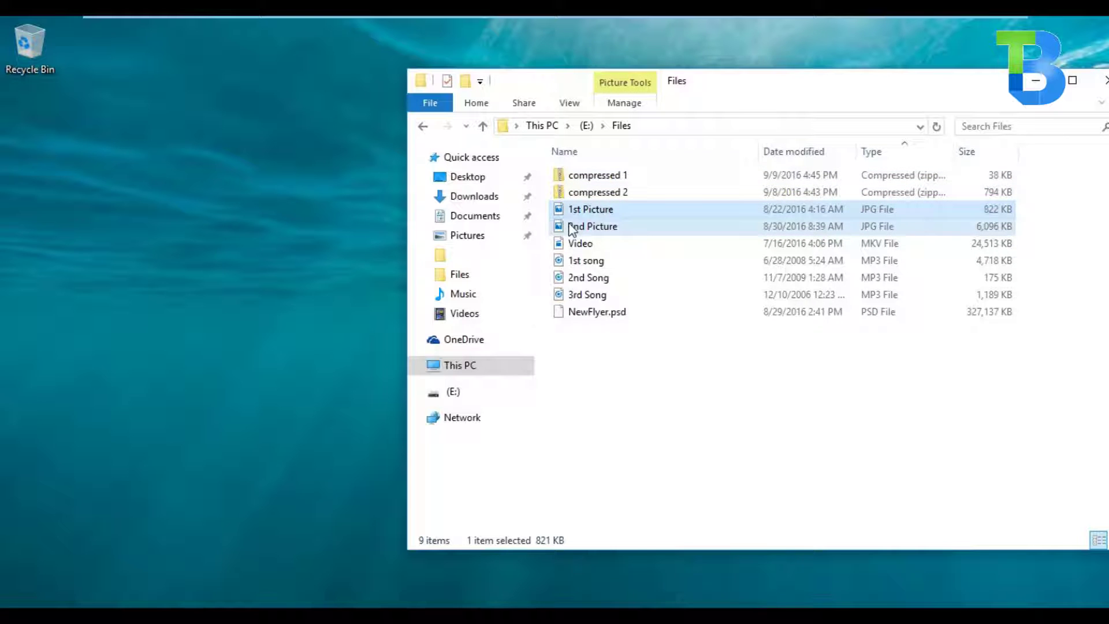
left_click(555, 248)
left_click_drag(541, 258, 591, 320)
left_click(612, 356)
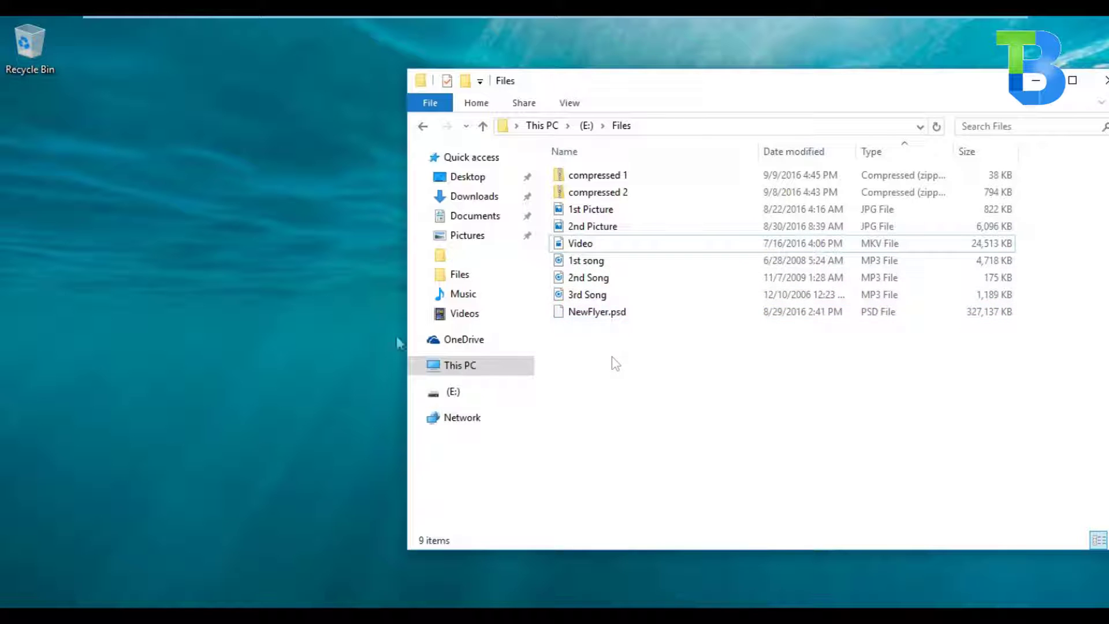
Open the \\vincenttechblog.com\FileStore share and arrange its window beside the local Files folder
key("super+r")
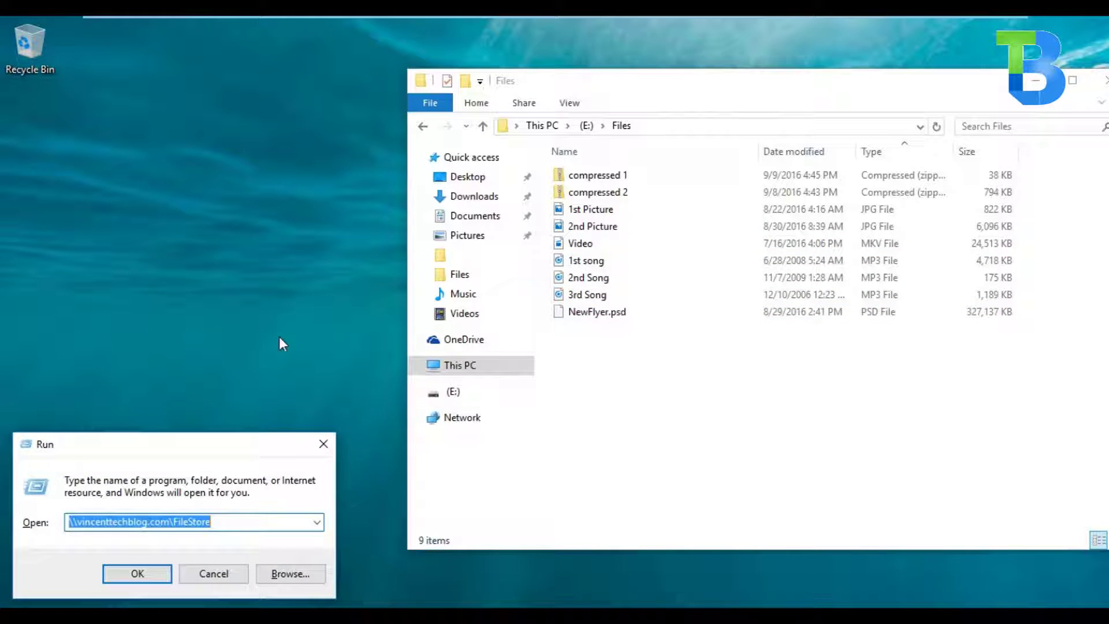
key("End")
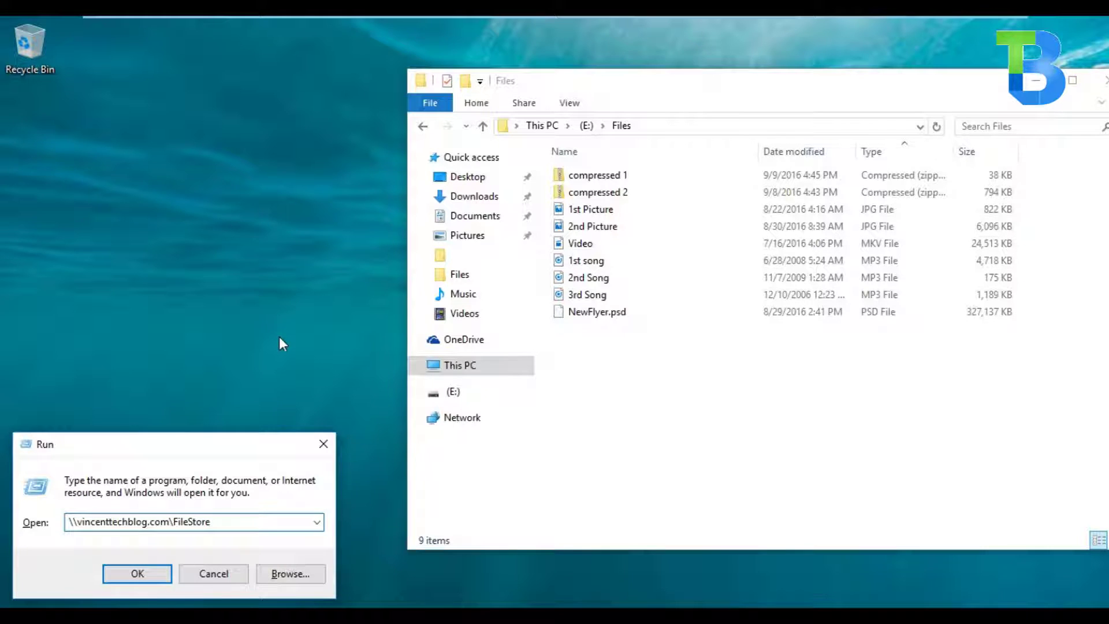
key("Return")
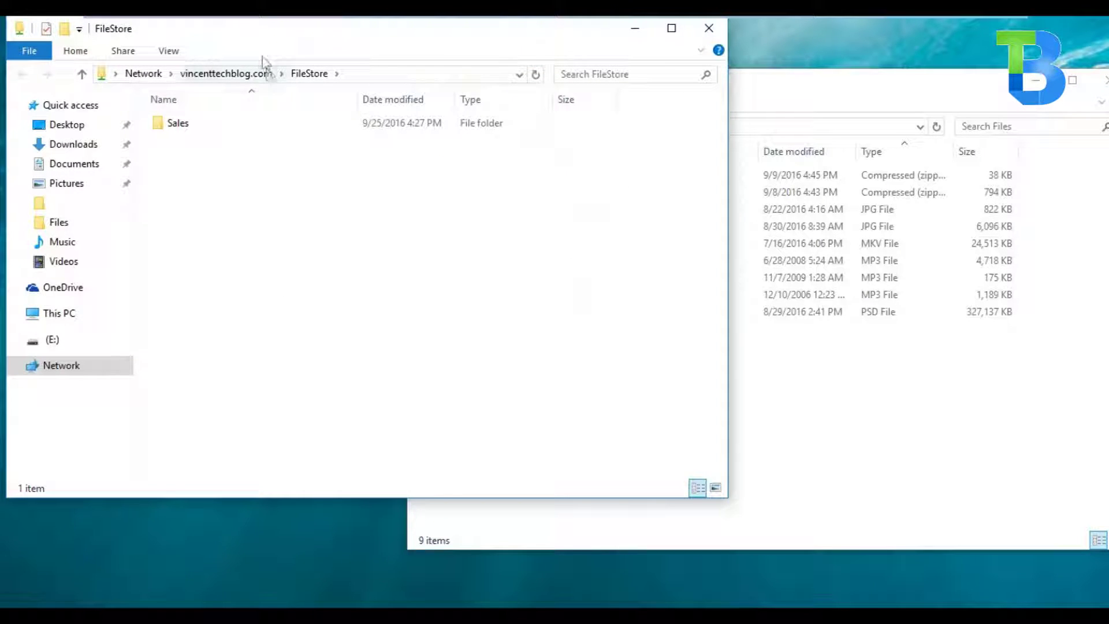
left_click_drag(259, 54, 265, 155)
left_click(878, 442)
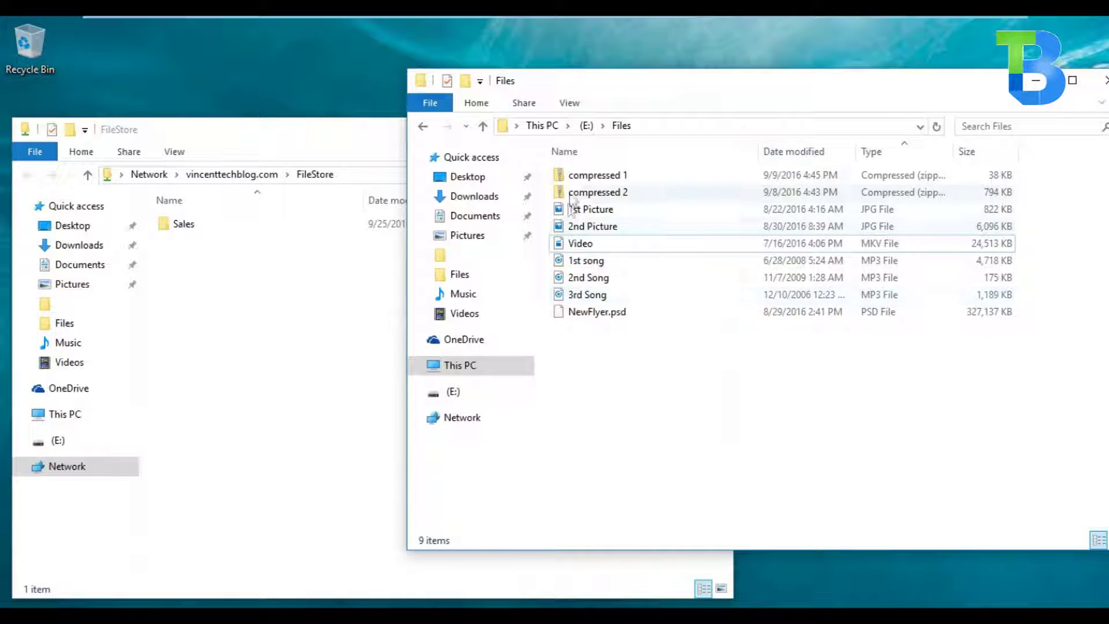
Try to copy the compressed 1 and compressed 2 archives, one at a time, from the Files folder into FileStore
left_click_drag(572, 175, 366, 348)
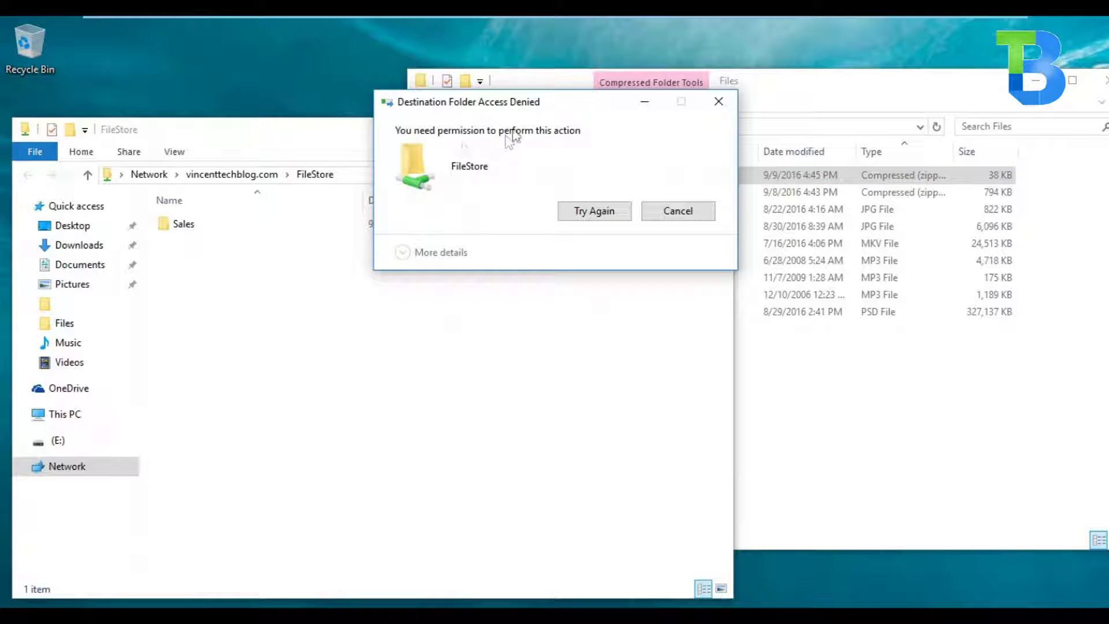
left_click_drag(520, 104, 403, 104)
left_click(463, 213)
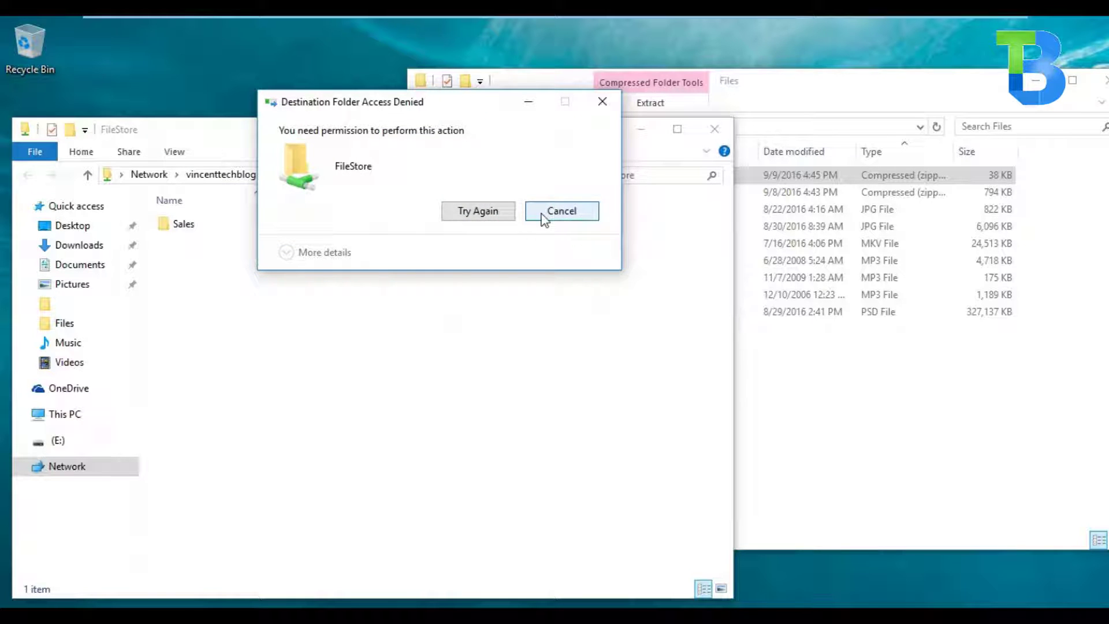
left_click(848, 406)
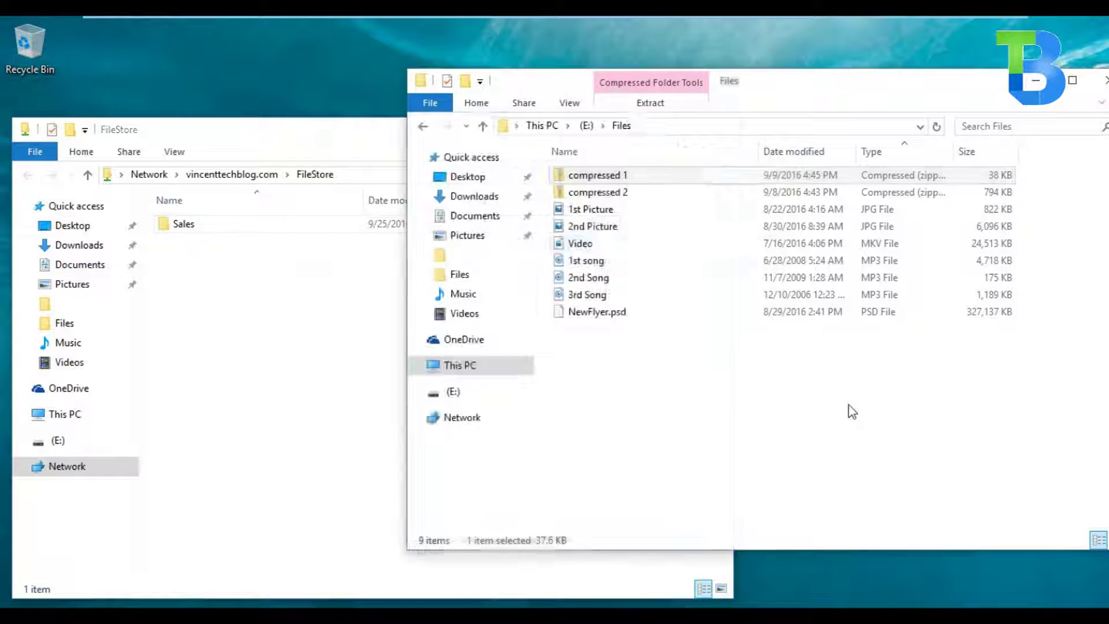
left_click_drag(583, 201, 365, 328)
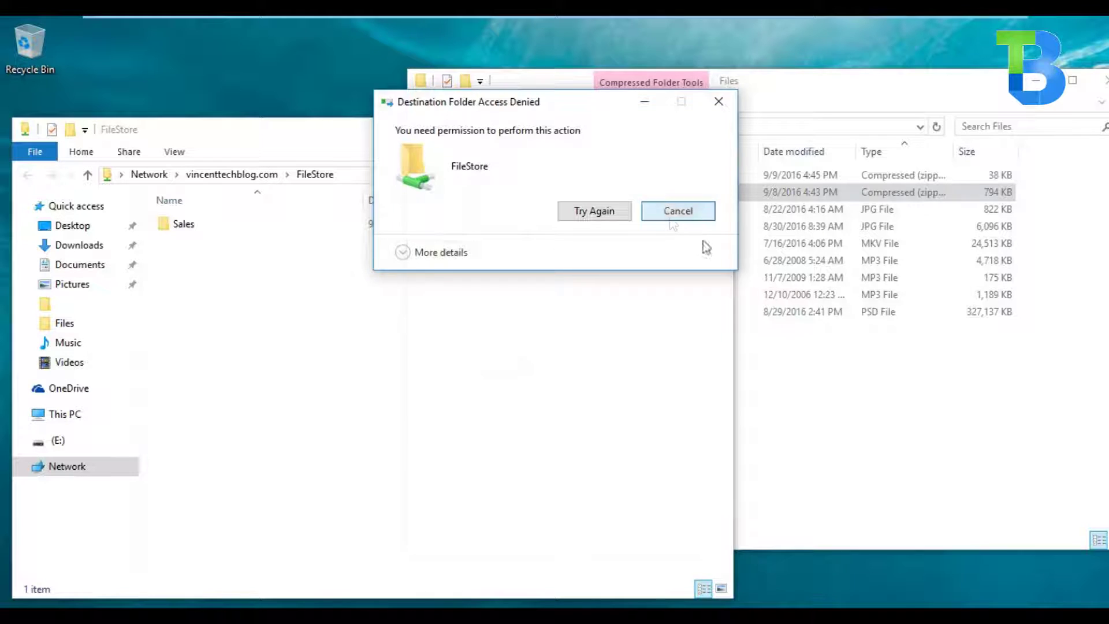
left_click(676, 214)
left_click(891, 421)
Copy the Video MKV file from the Files folder into the FileStore share
left_click_drag(578, 243, 339, 335)
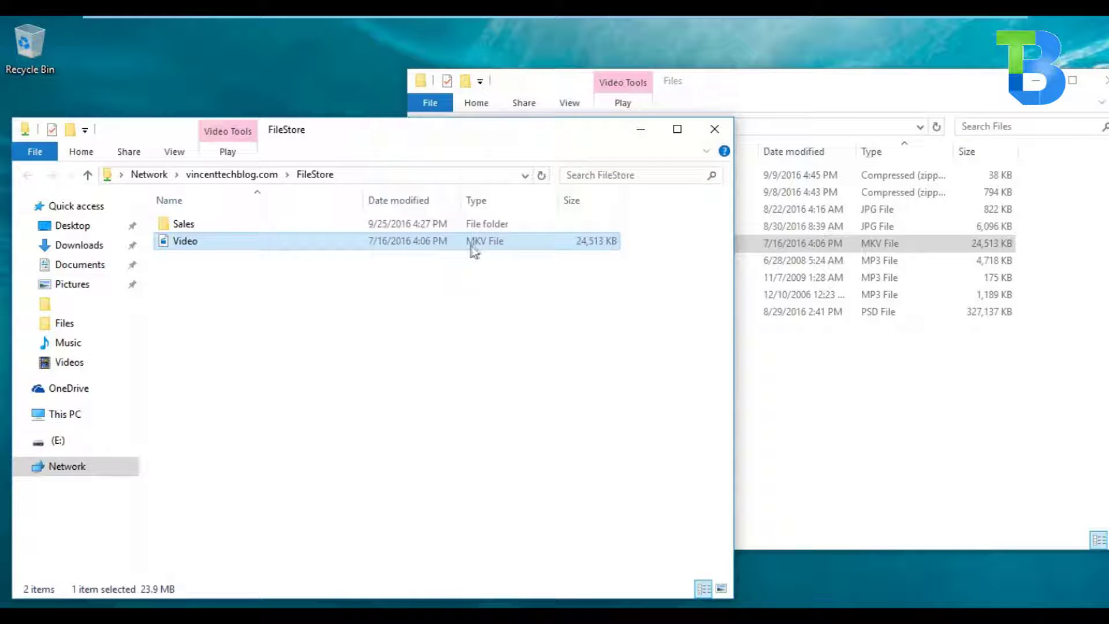
left_click(843, 430)
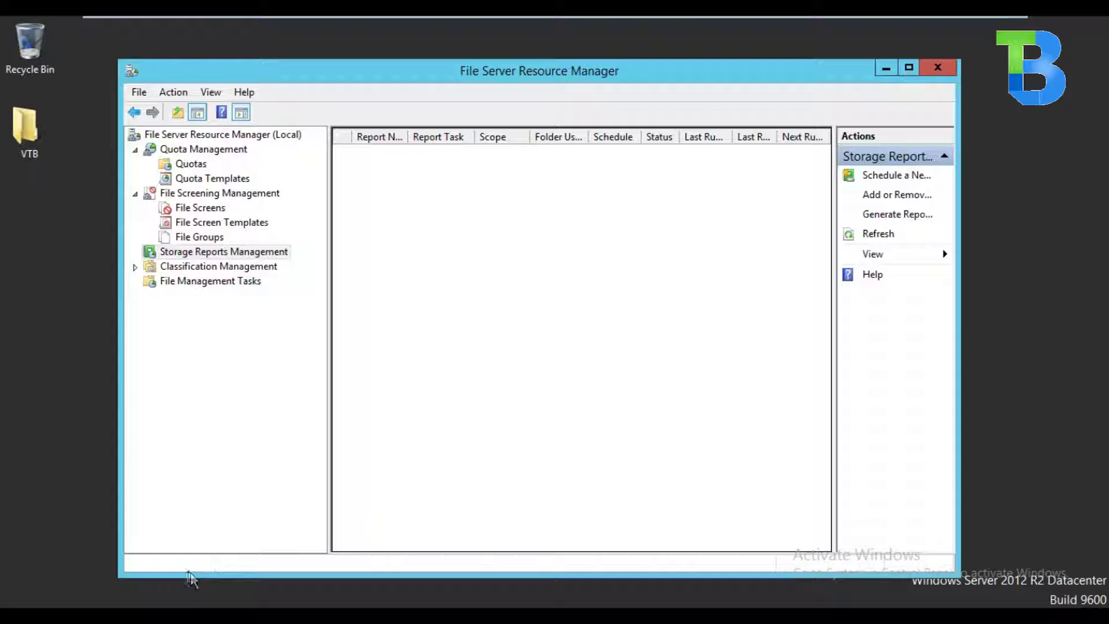
On the server, open the Incident folder in C:\StorageReports
left_click(186, 613)
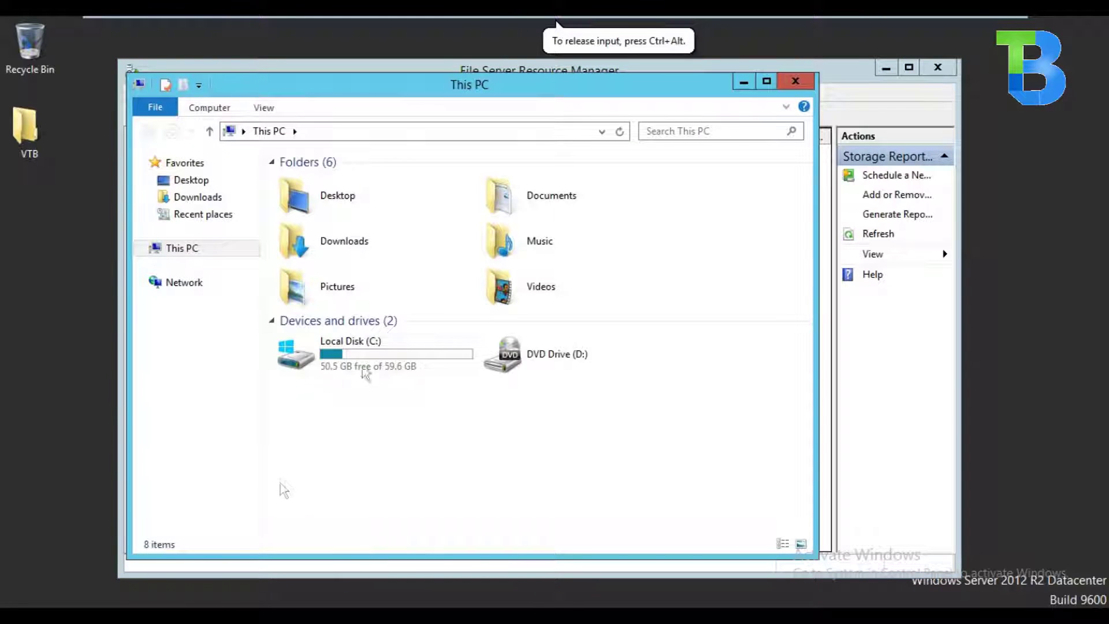
double_click(340, 362)
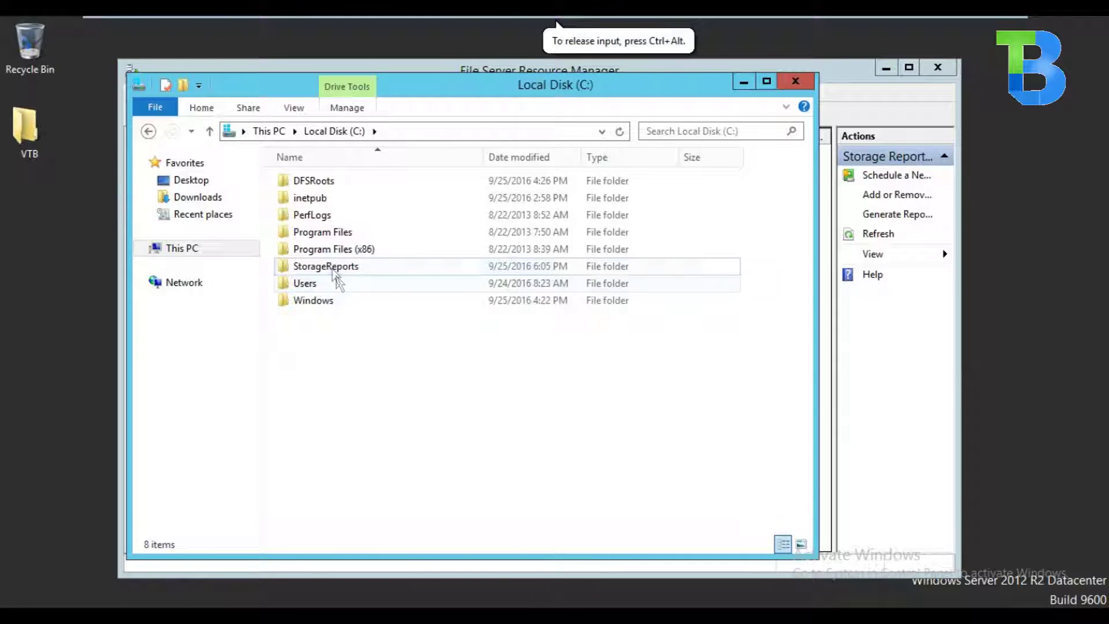
double_click(333, 269)
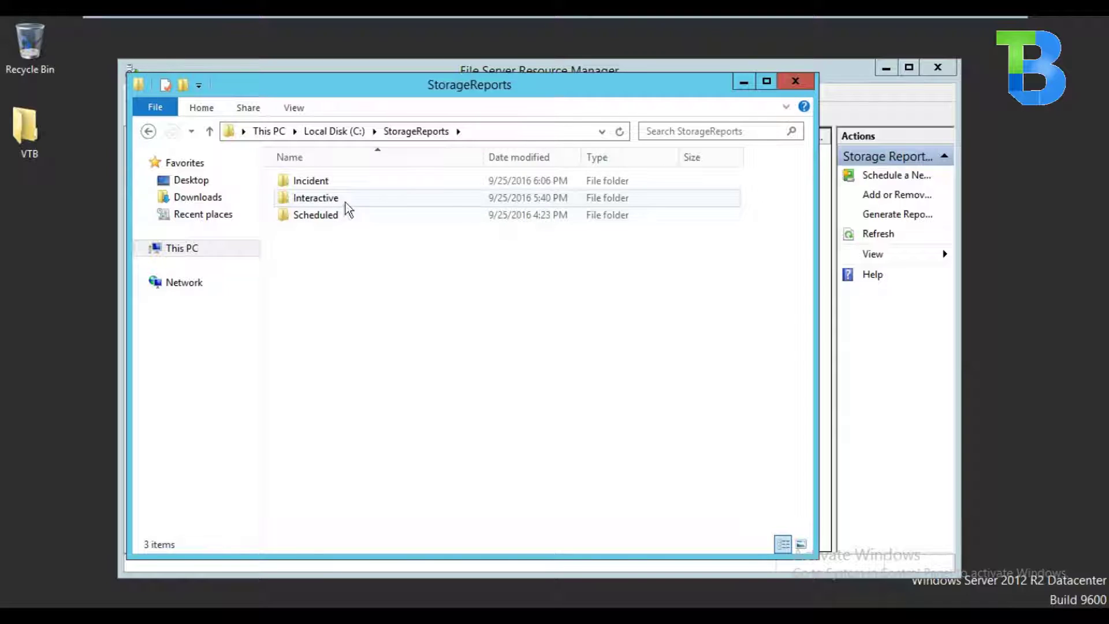
left_click(306, 184)
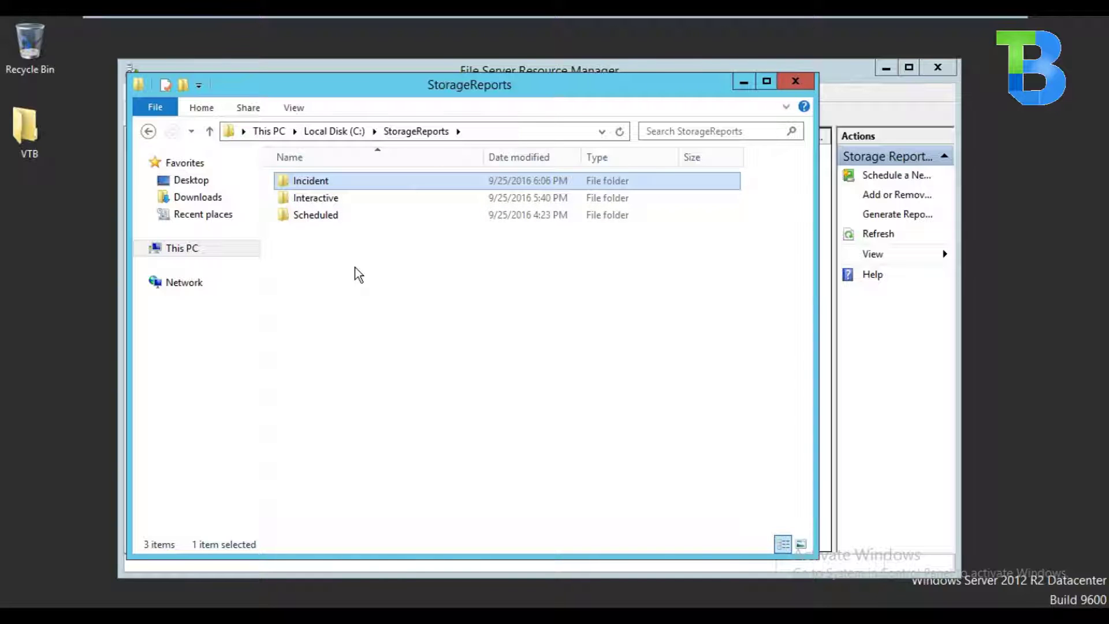
double_click(309, 181)
left_click_drag(383, 276, 360, 498)
left_click(430, 490)
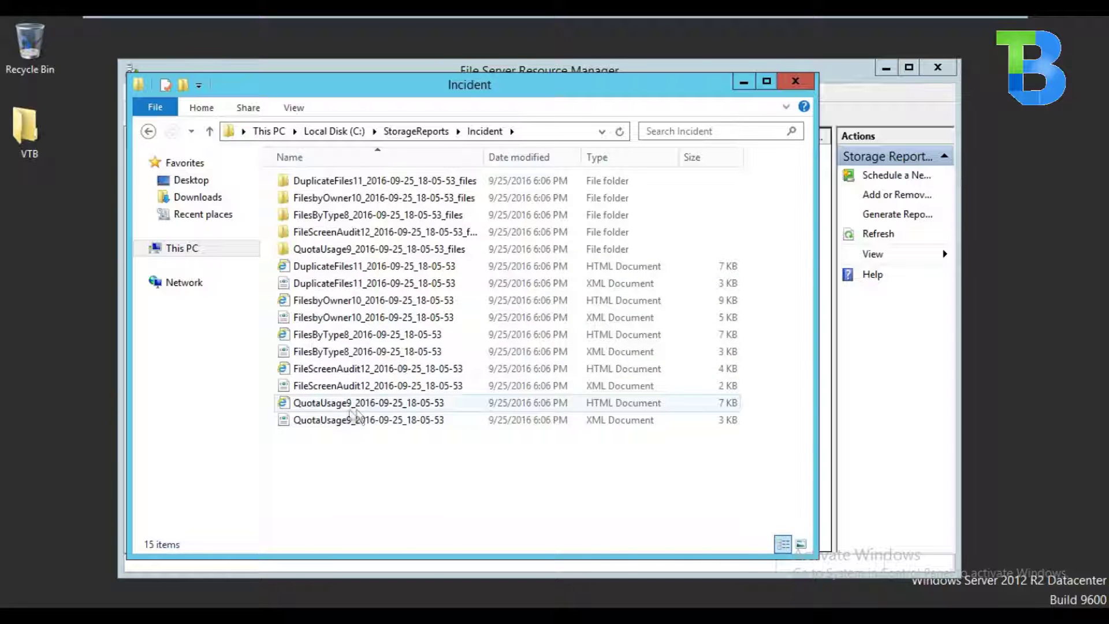
Open the QuotaUsage9 HTML report, examine its report totals and the FileStore quota statistics, and close it
left_click(482, 404)
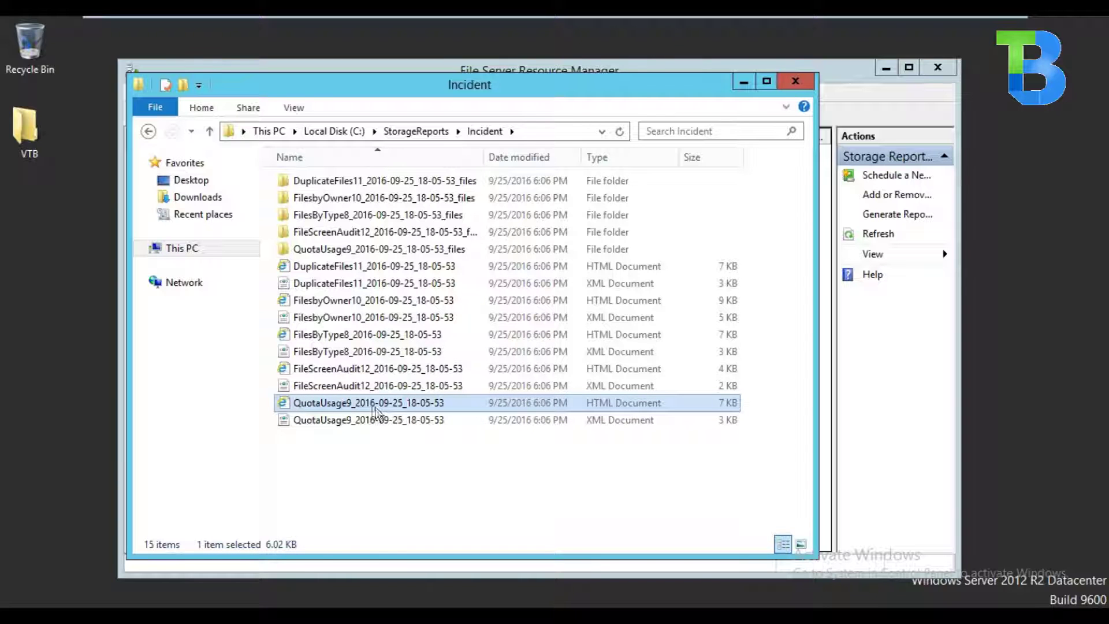
double_click(404, 406)
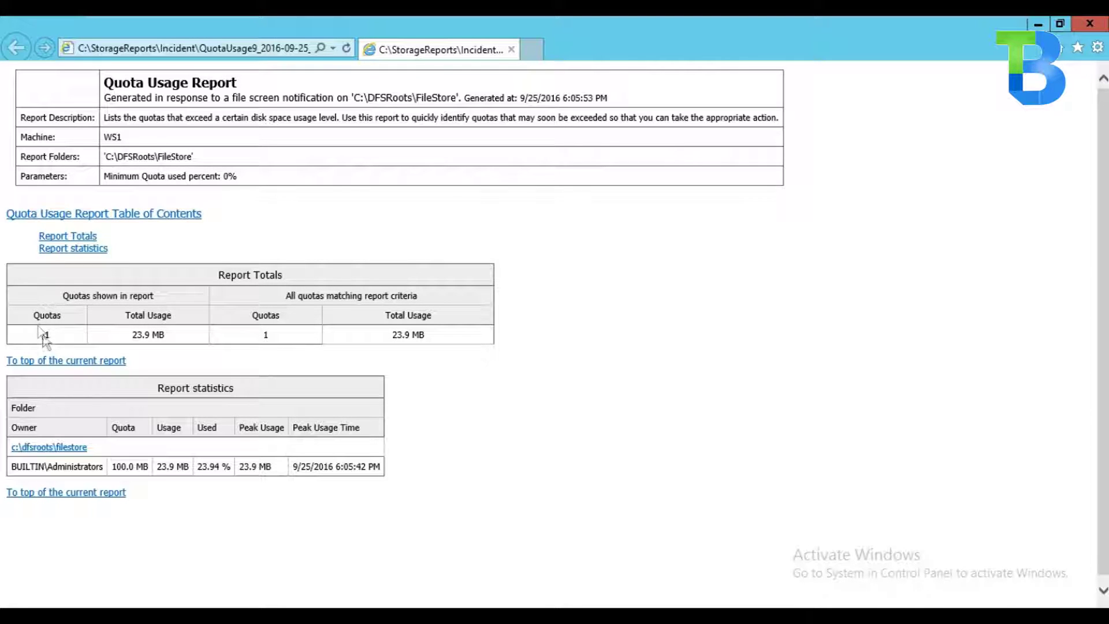
left_click_drag(44, 339, 150, 338)
left_click_drag(133, 335, 170, 335)
left_click(220, 340)
left_click_drag(386, 336, 481, 335)
left_click_drag(13, 467, 101, 468)
left_click(78, 467)
left_click_drag(114, 467, 183, 468)
left_click(171, 468)
left_click(172, 466)
left_click_drag(198, 467, 276, 475)
left_click(222, 468)
left_click_drag(297, 468, 371, 472)
left_click(338, 469)
left_click(1089, 25)
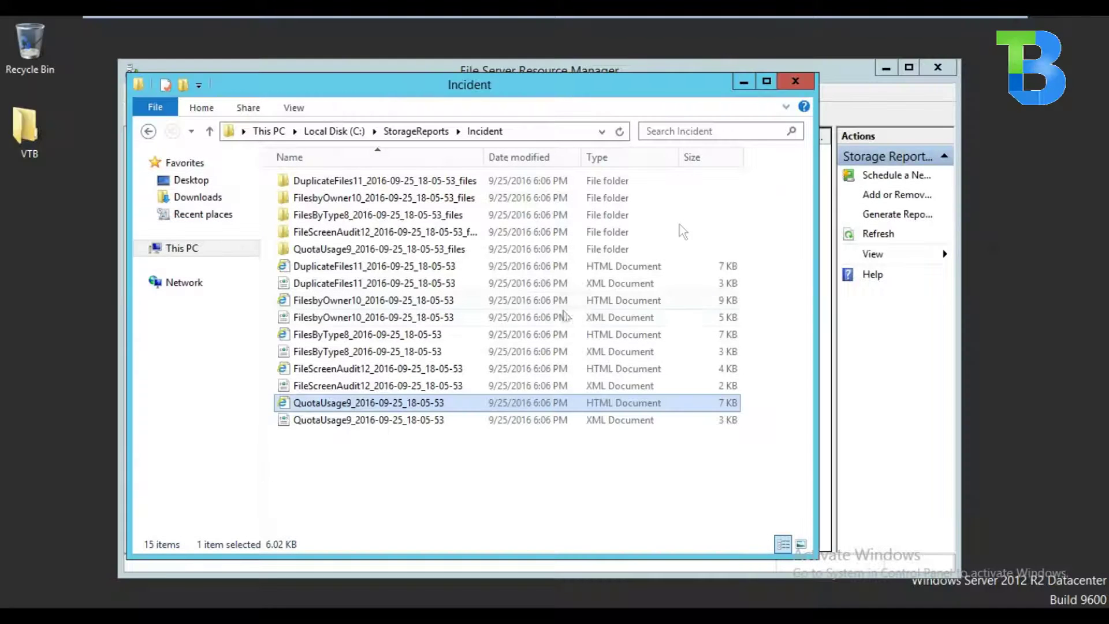
View the FileScreenAudit12 HTML report, and examine the totals, size by owner and size by file group in the FilesbyOwner10 HTML report
double_click(348, 372)
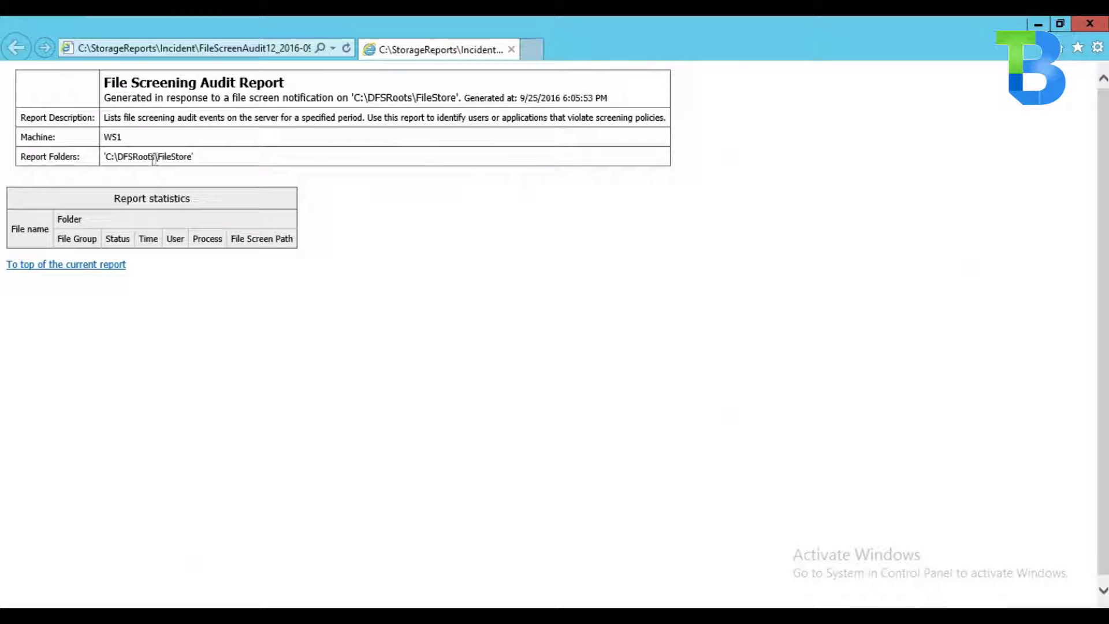
left_click(1089, 23)
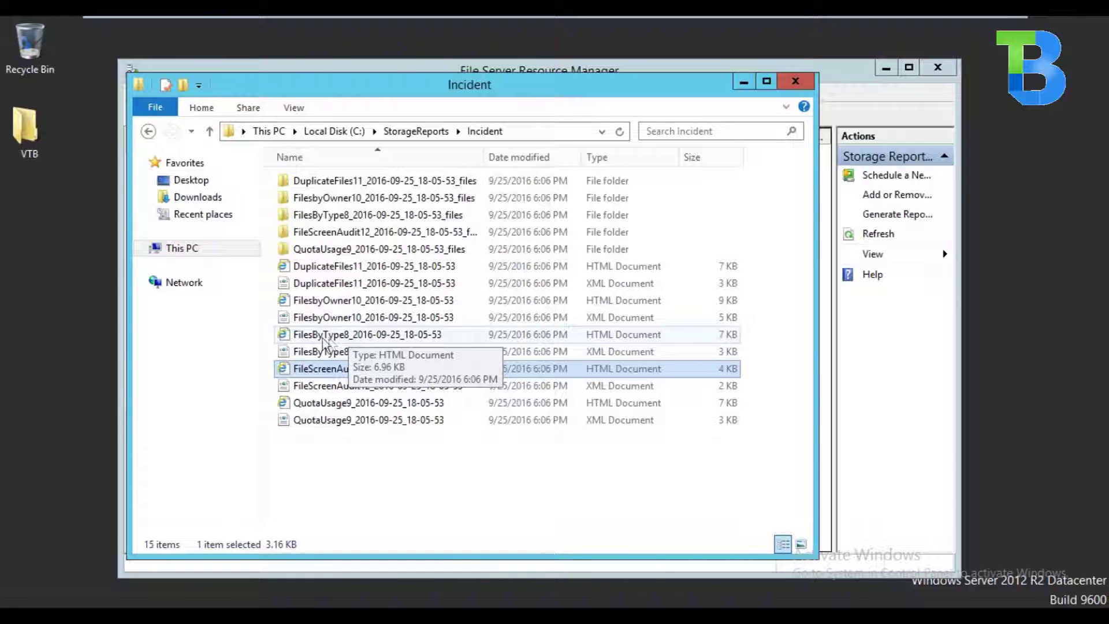
double_click(334, 300)
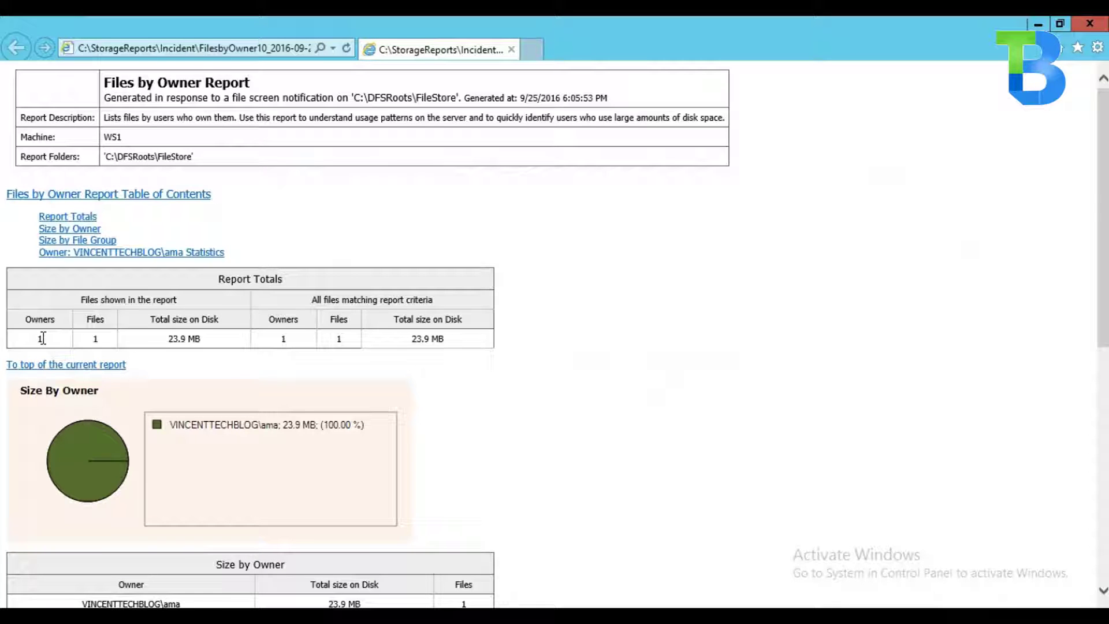
triple_click(173, 338)
scroll(453, 442, "down", 1)
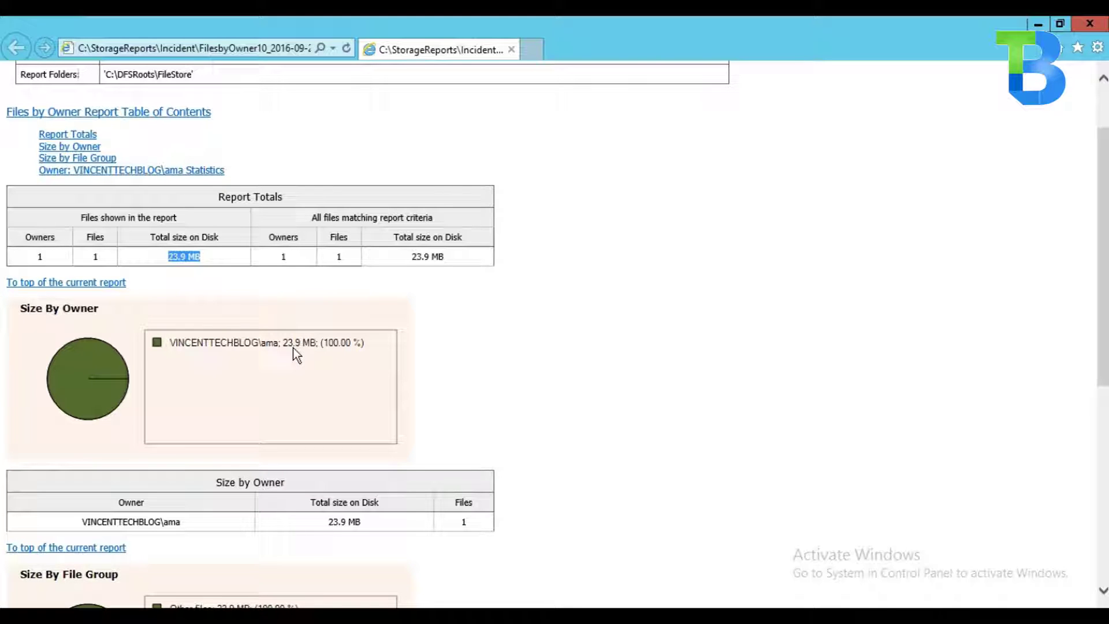
scroll(550, 400, "down", 5)
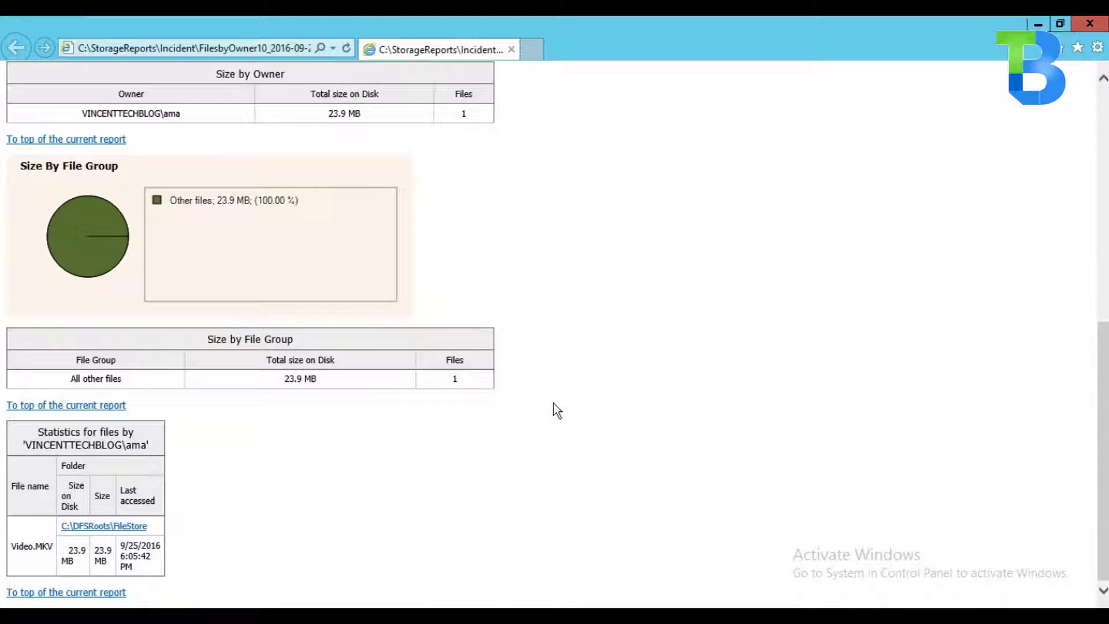
scroll(553, 403, "up", 2)
scroll(554, 403, "down", 1)
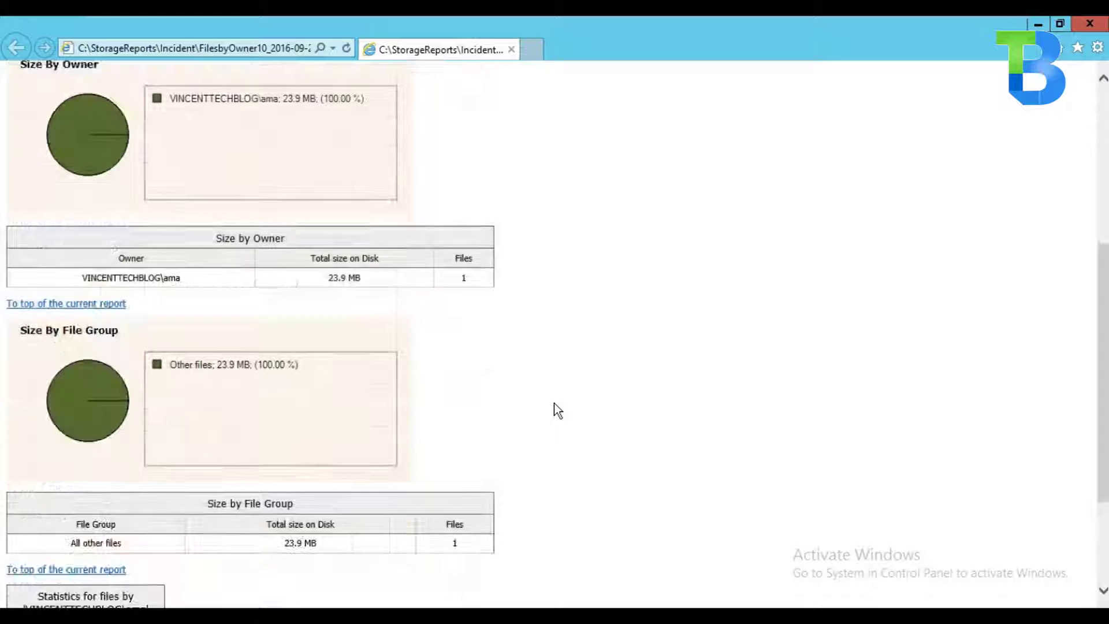
scroll(553, 404, "down", 1)
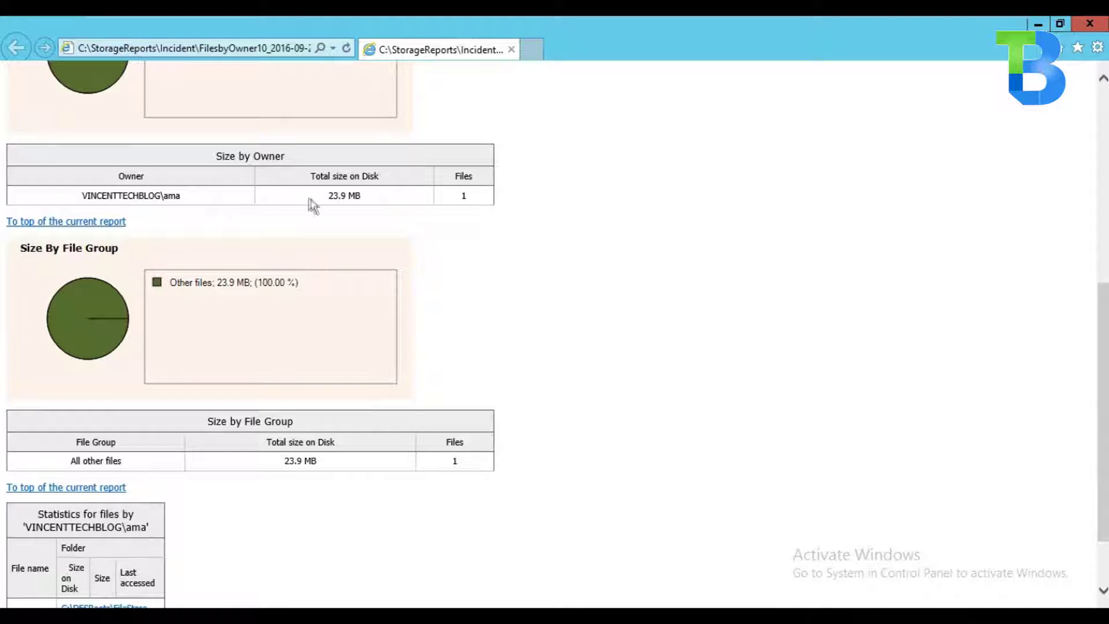
left_click_drag(196, 196, 65, 196)
left_click(483, 239)
scroll(560, 324, "down", 1)
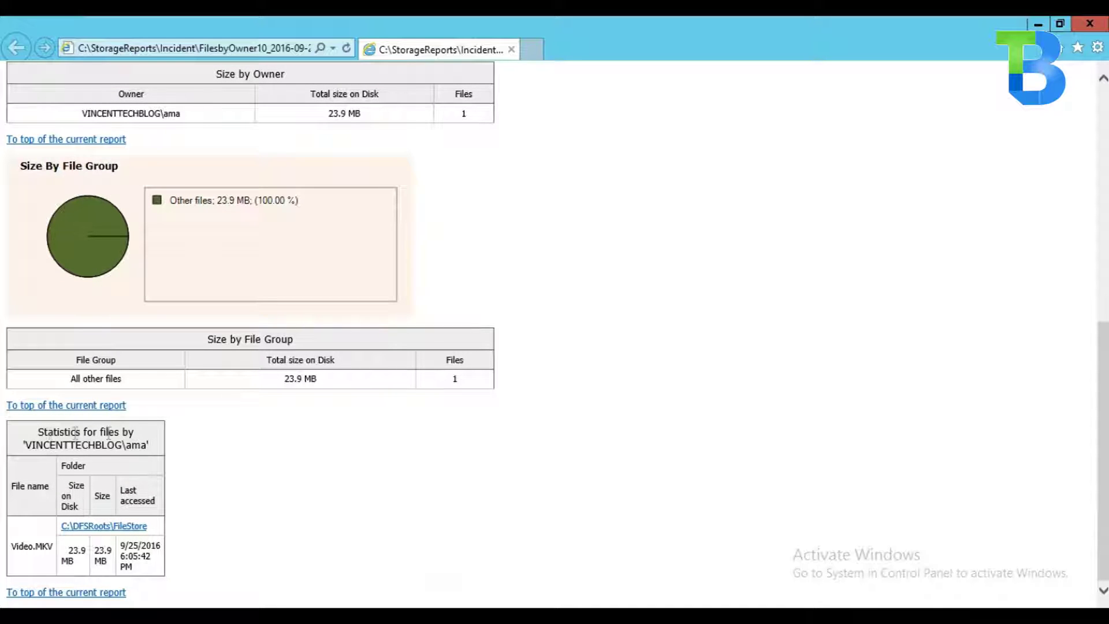
Check the owner's Video.MKV statistics in the Files by Owner report, and view the DuplicateFiles11 HTML report, closing each one
left_click_drag(76, 444, 116, 448)
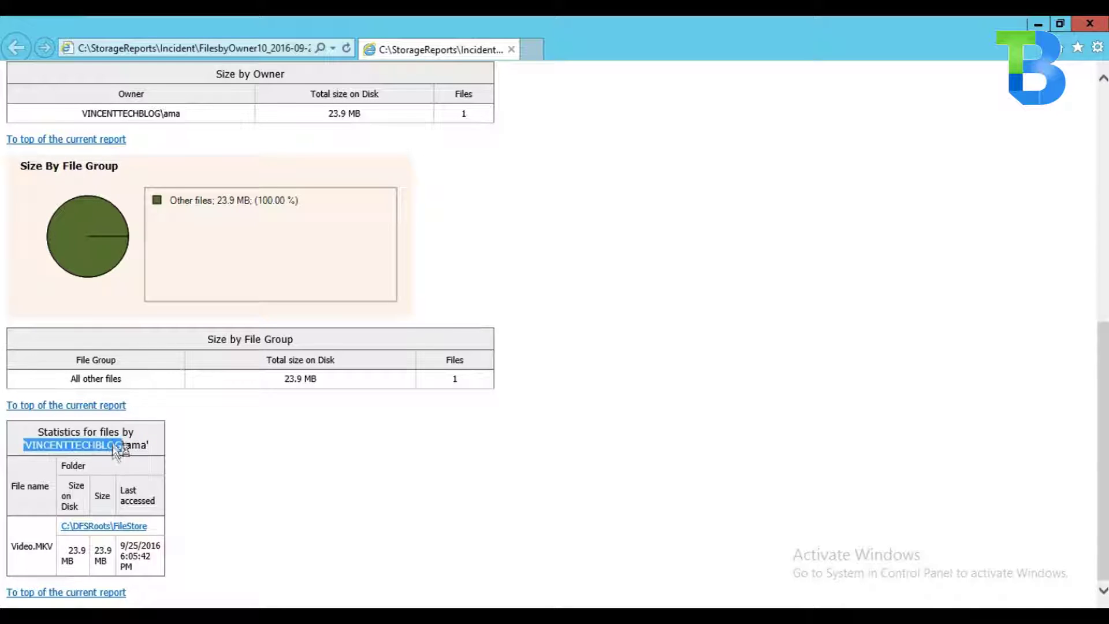
left_click(114, 446)
left_click_drag(27, 544, 53, 545)
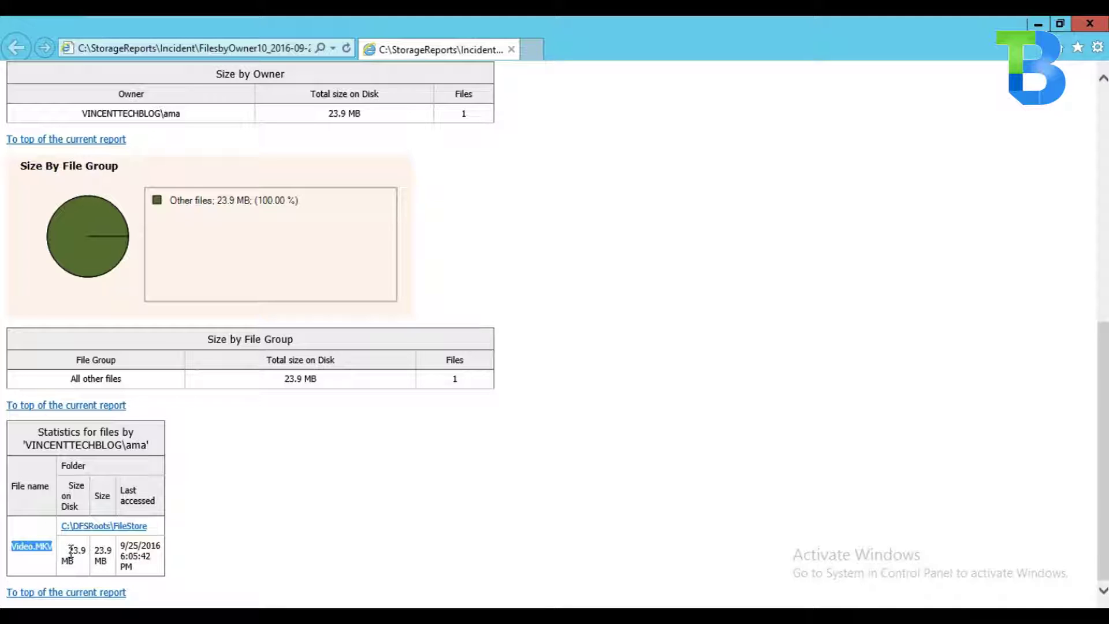
left_click_drag(70, 549, 81, 556)
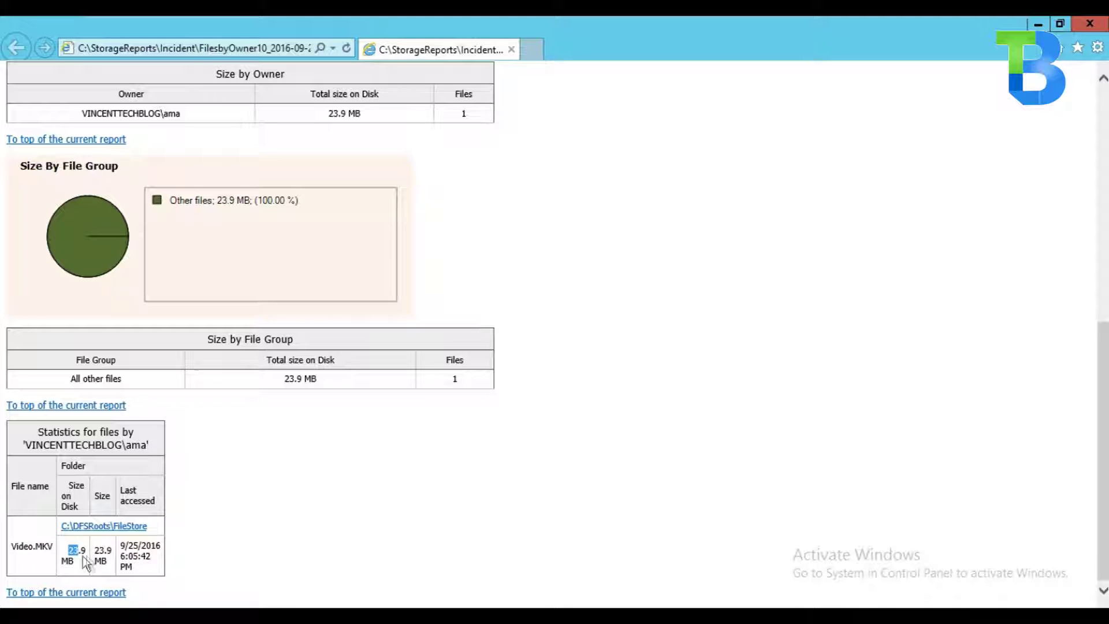
left_click(97, 558)
scroll(341, 495, "up", 9)
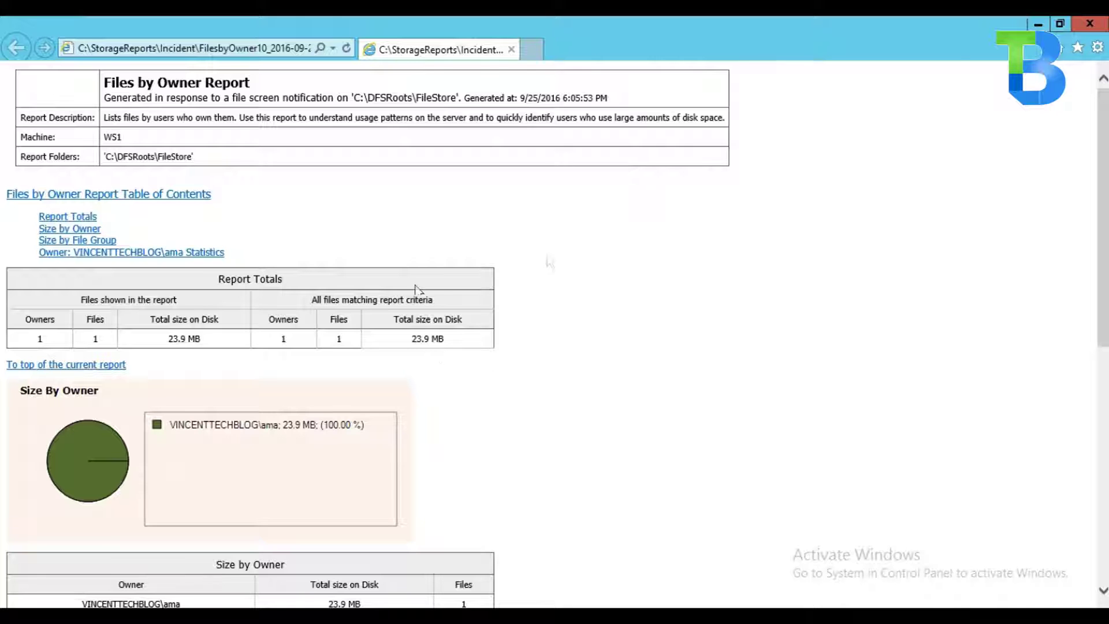
left_click(1090, 23)
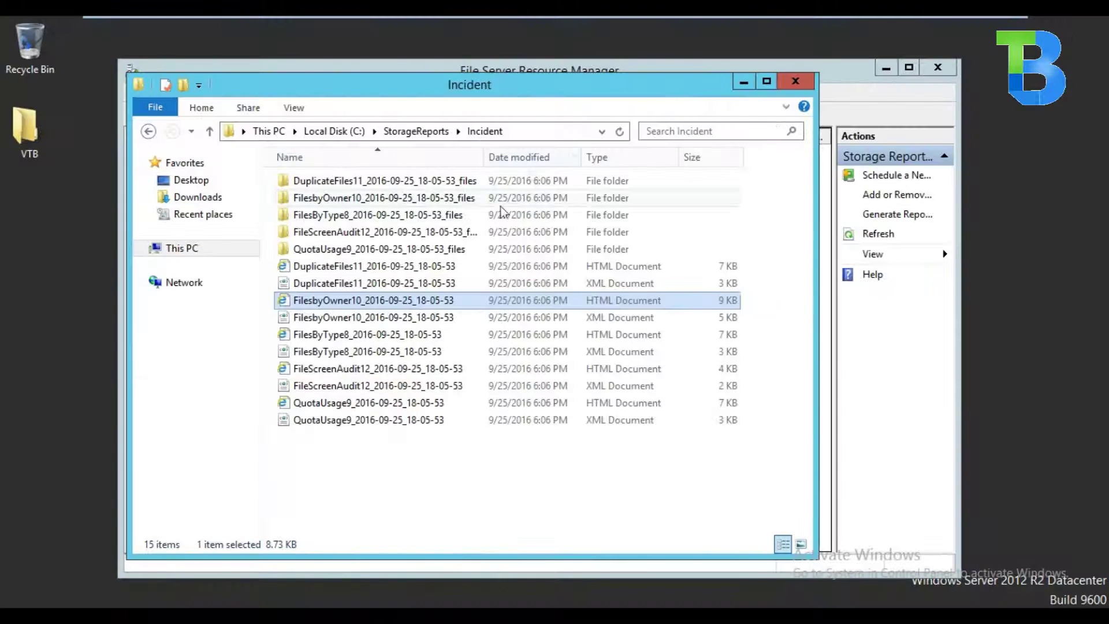
double_click(389, 267)
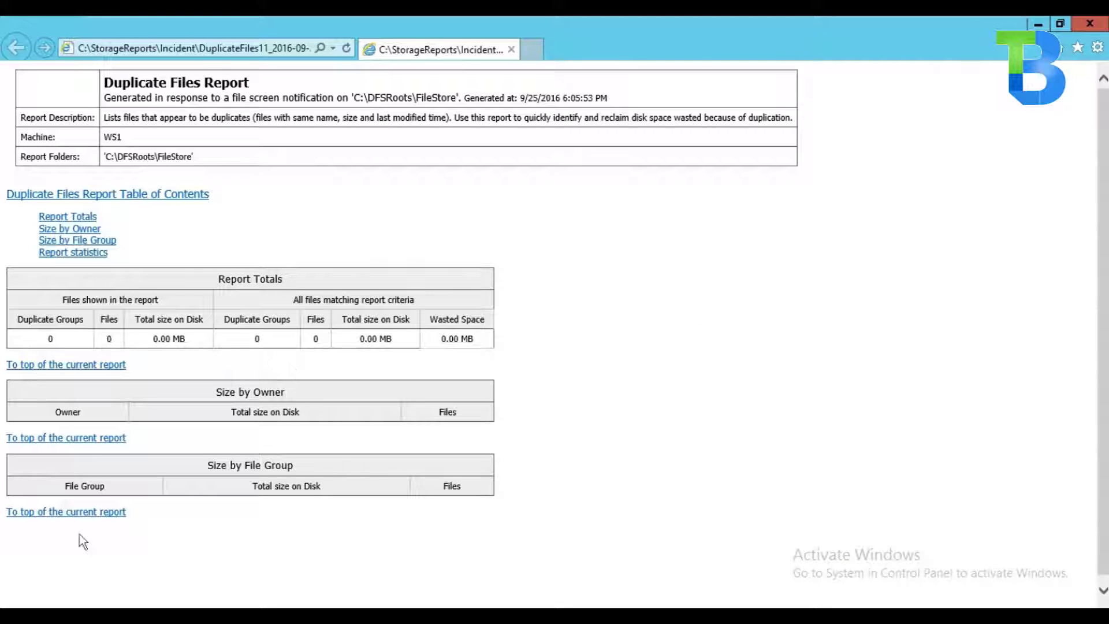
left_click(1089, 23)
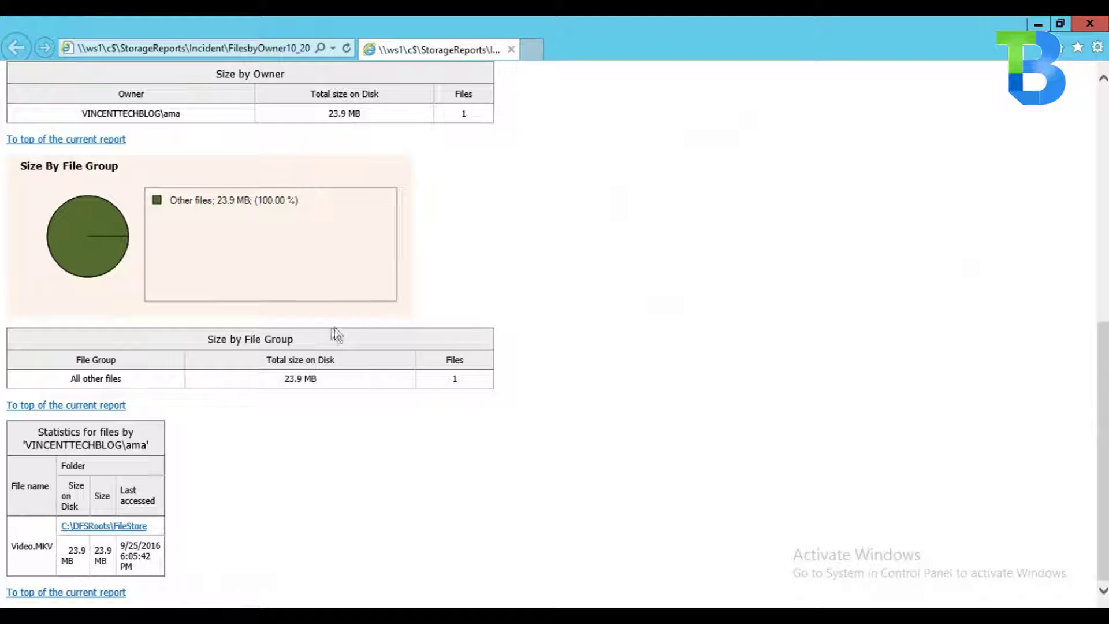
Return to File Server Resource Manager and review the file screen and quota configured for C:\DFSRoots\FileStore
left_click(254, 584)
left_click(218, 607)
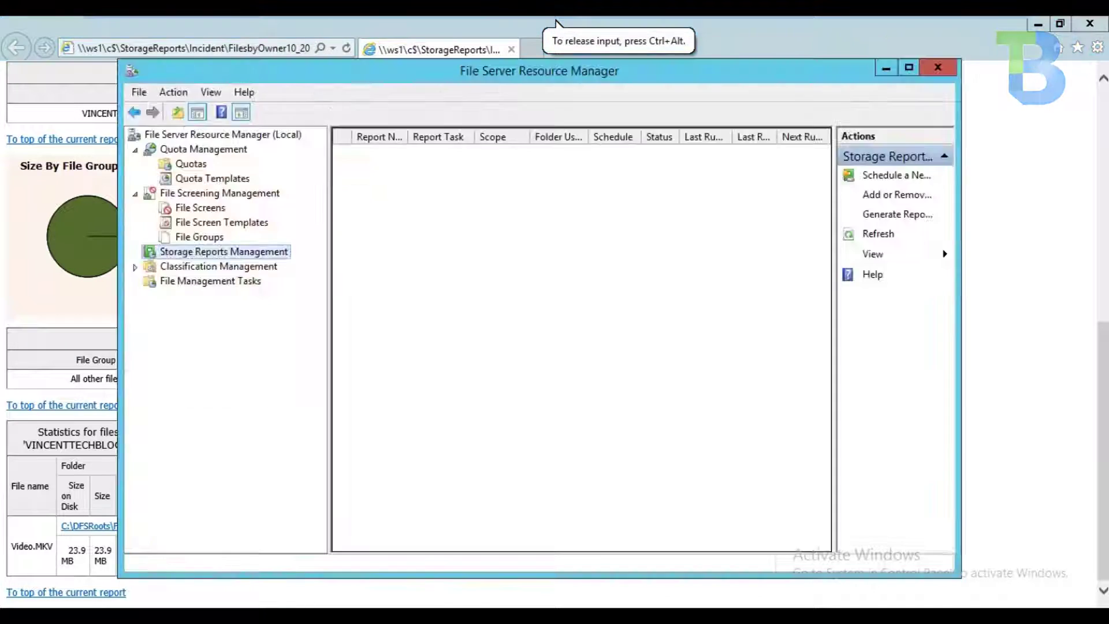
left_click(203, 209)
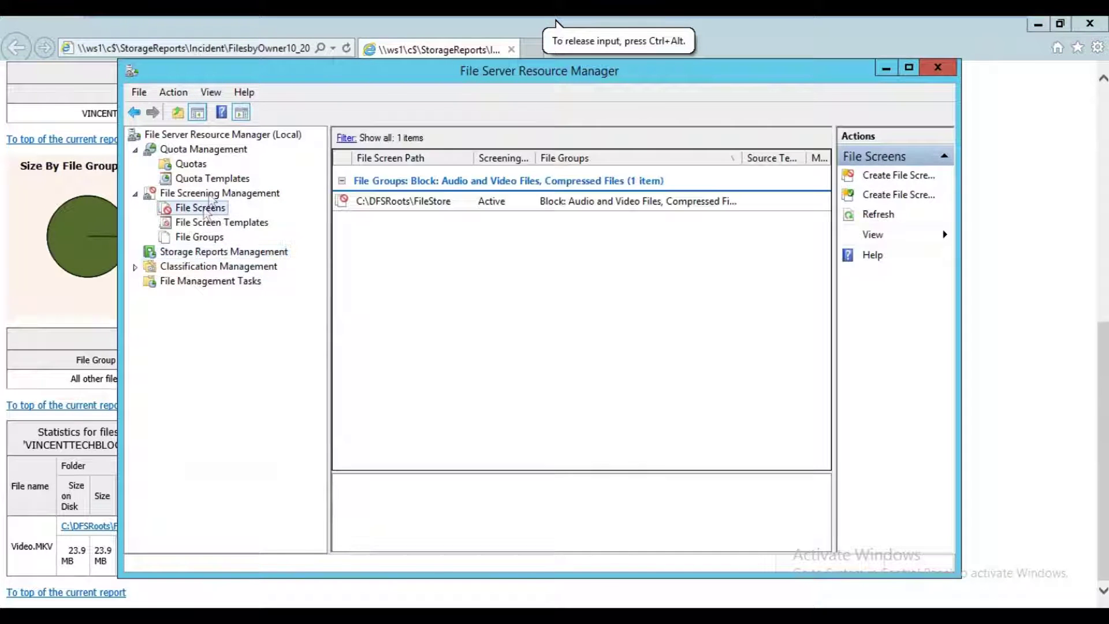
left_click(201, 167)
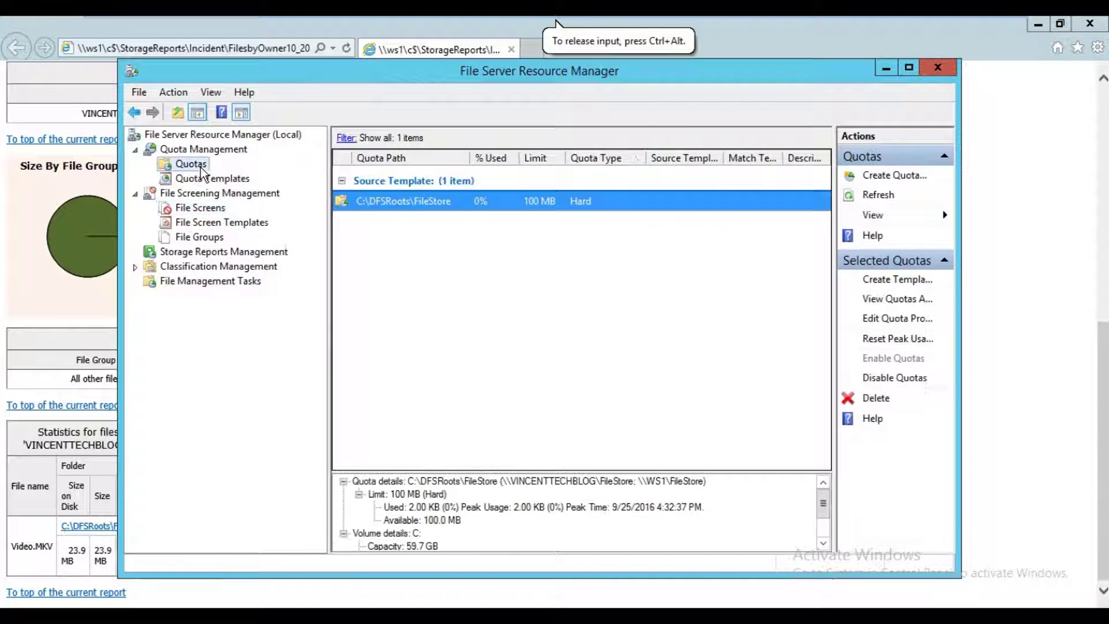
left_click(196, 209)
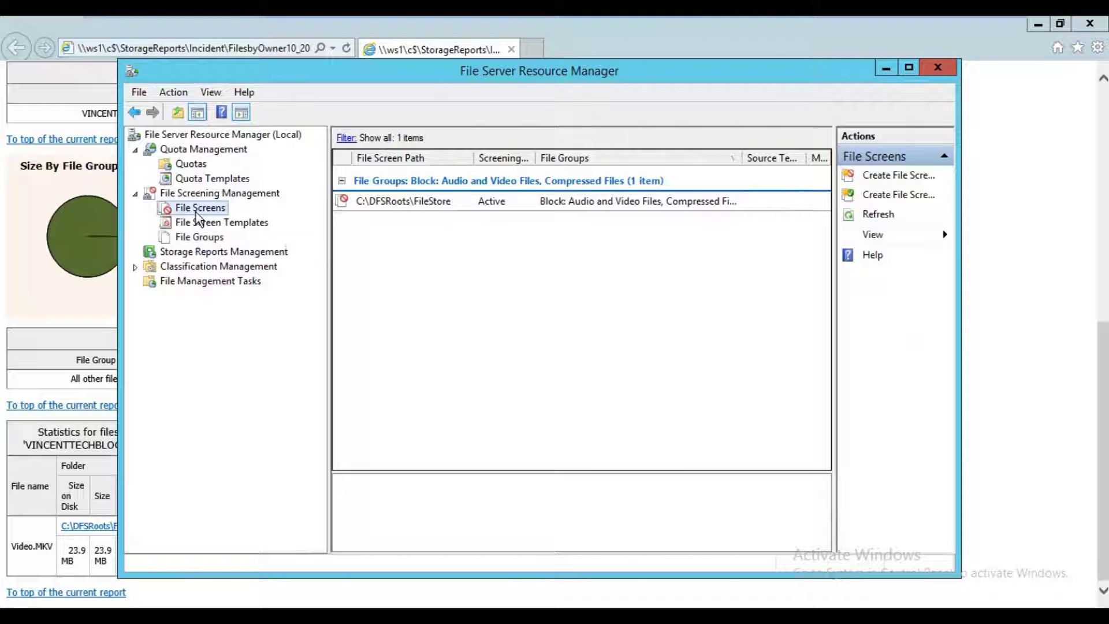
left_click(193, 166)
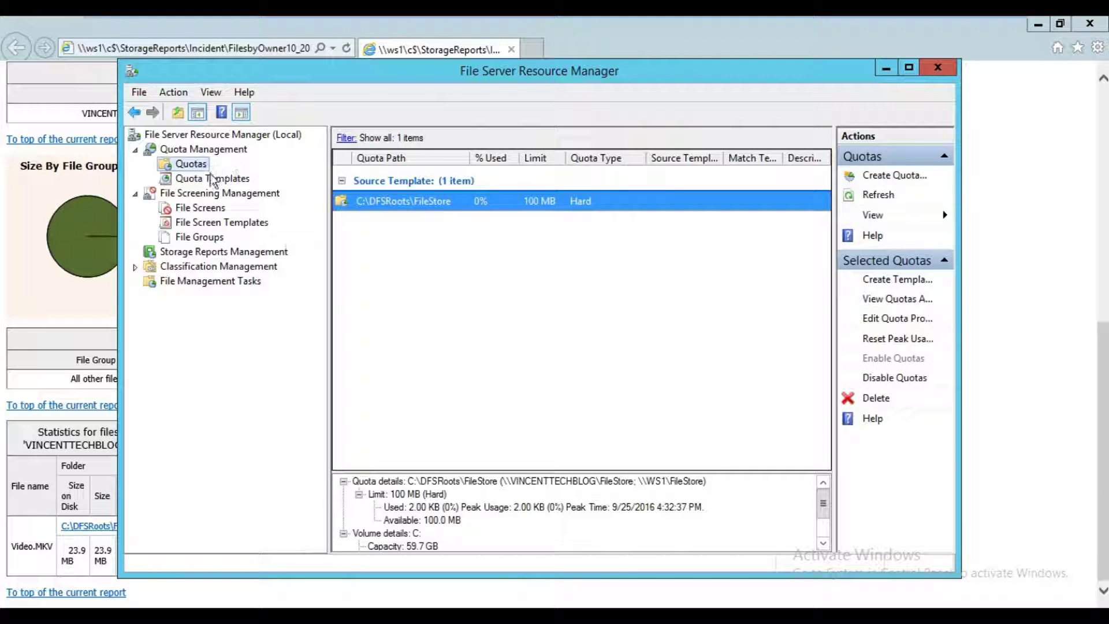
left_click(200, 208)
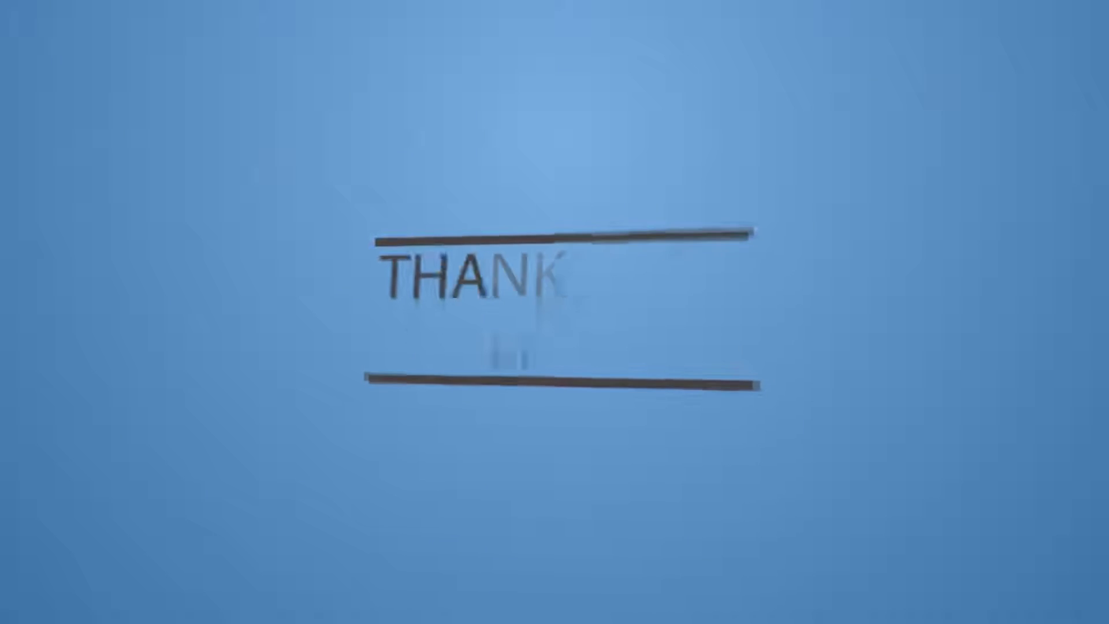